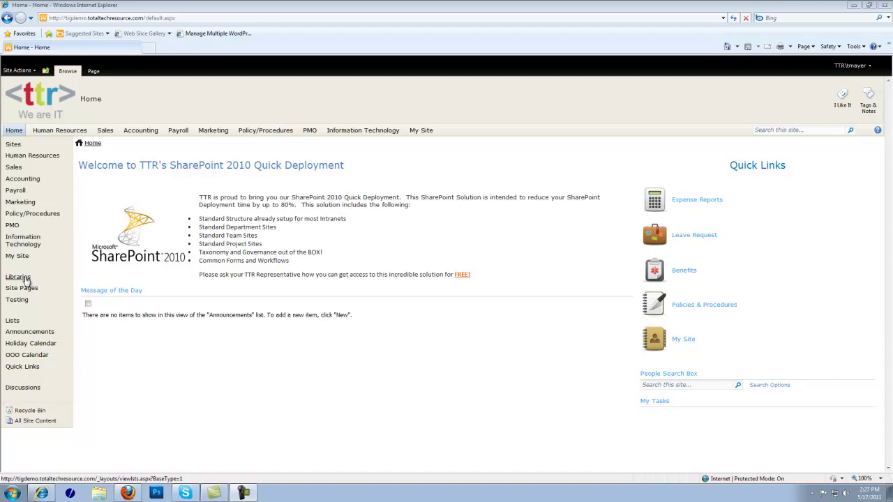
Create the 'Agreements' document library from Site Actions with version history set to Yes.
left_click(29, 74)
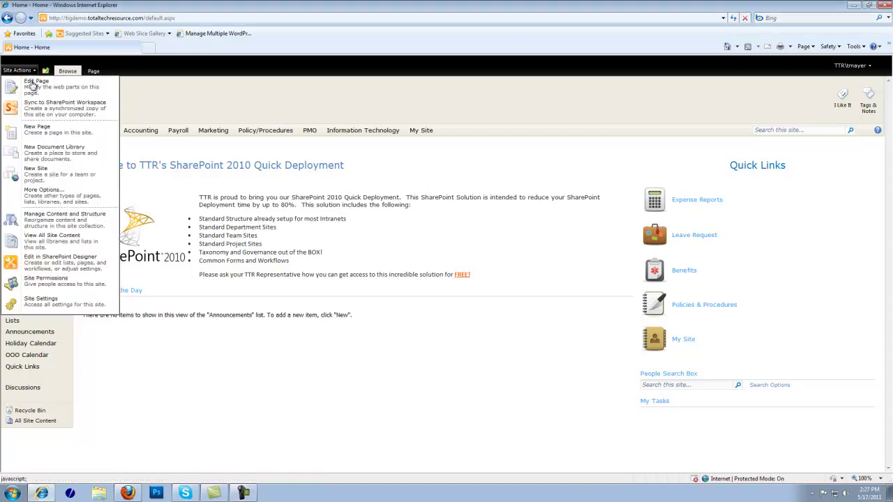
left_click(66, 154)
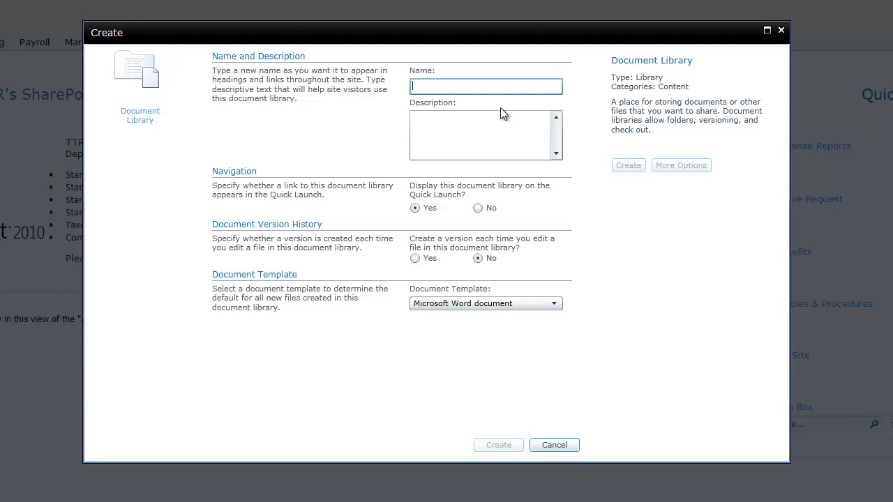
type("Agreements")
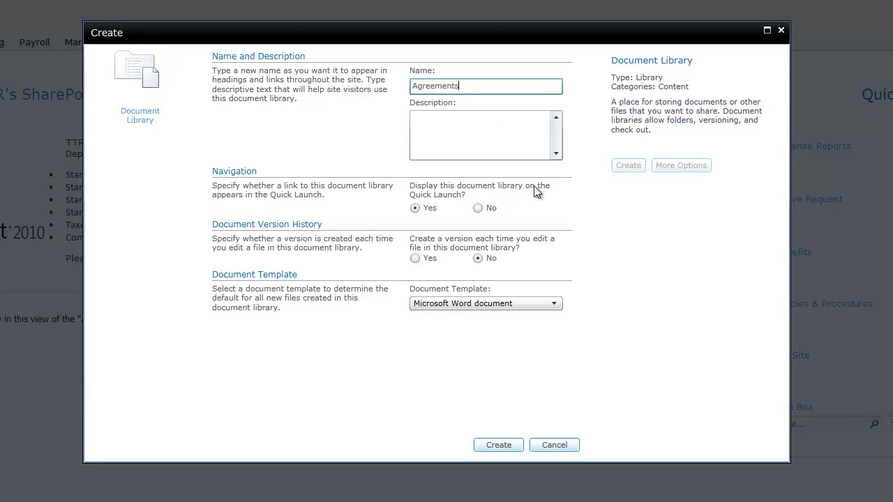
left_click(416, 259)
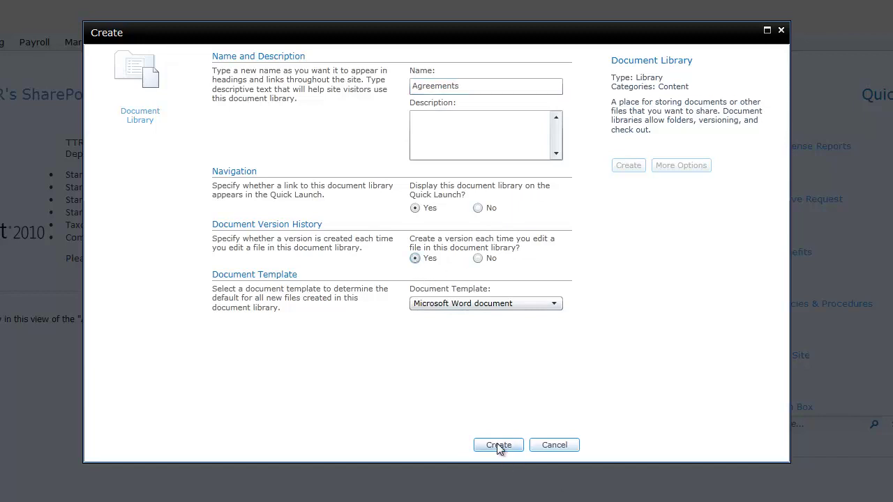
left_click(498, 445)
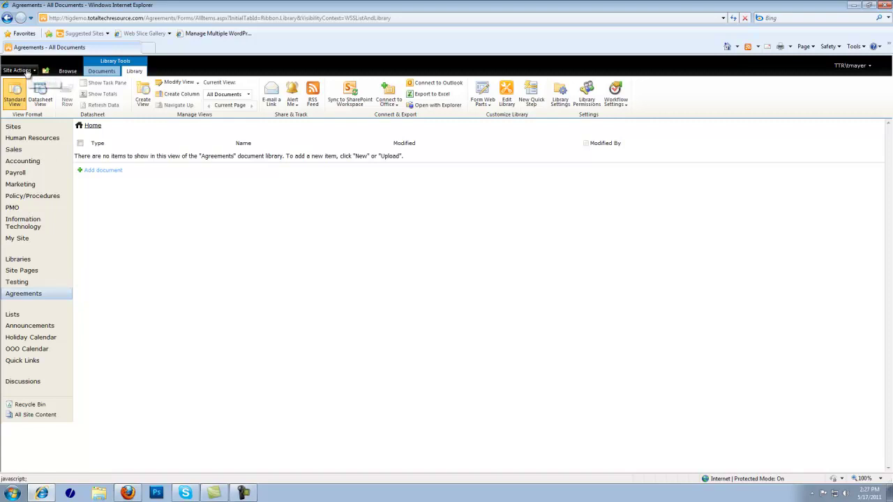
Go to Site Settings and open the Site content types gallery to review its groups.
left_click(25, 71)
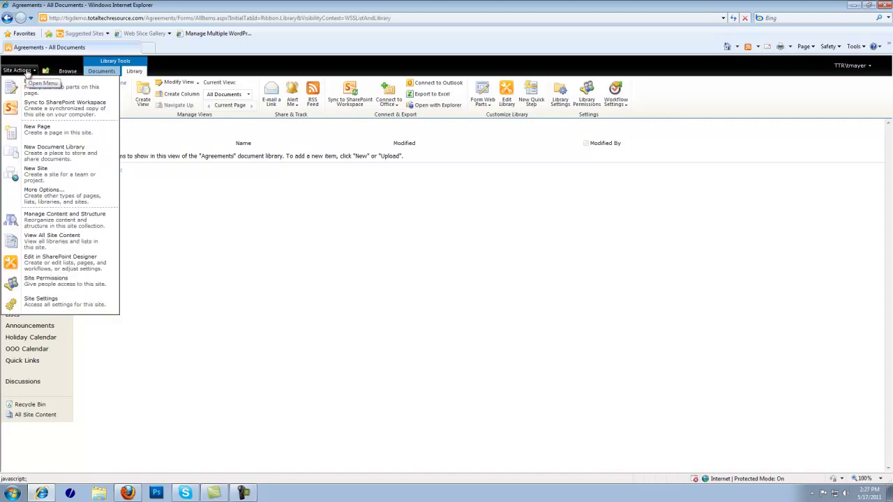
left_click(89, 305)
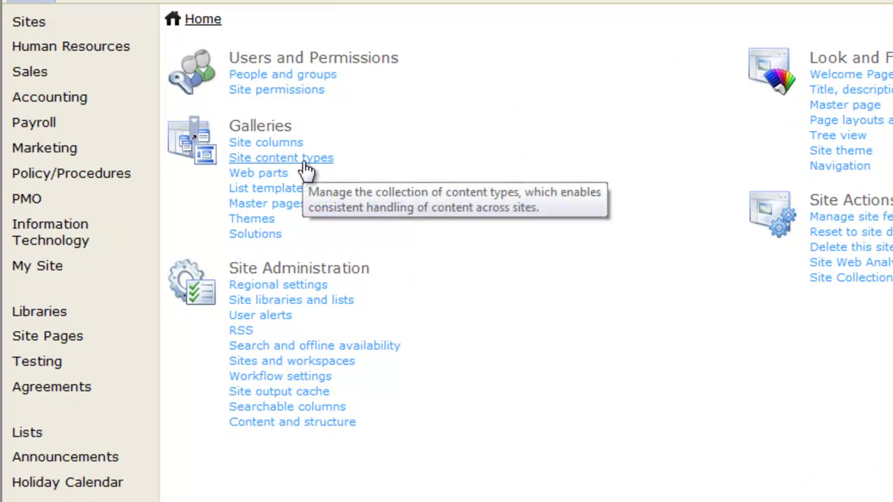
left_click(311, 160)
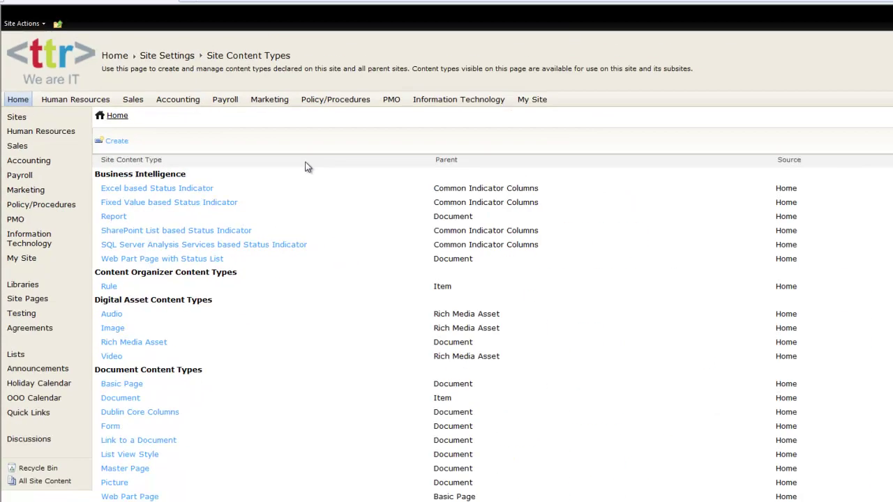
scroll(234, 182, "down", 10)
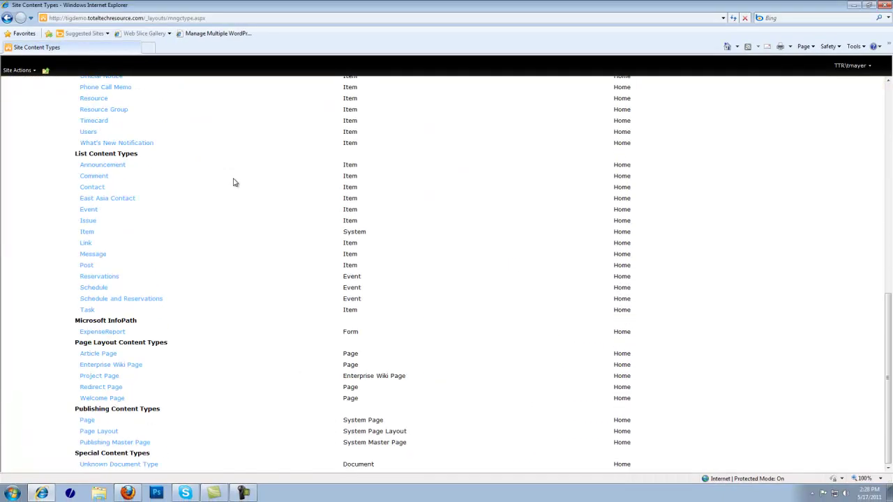
scroll(199, 233, "up", 10)
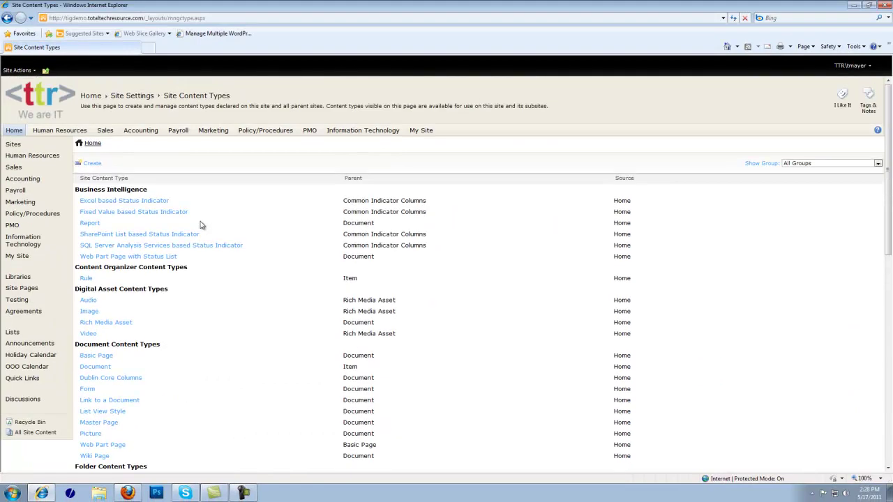
Start a new site content type named Legal with a description of the Legal document type.
left_click(99, 168)
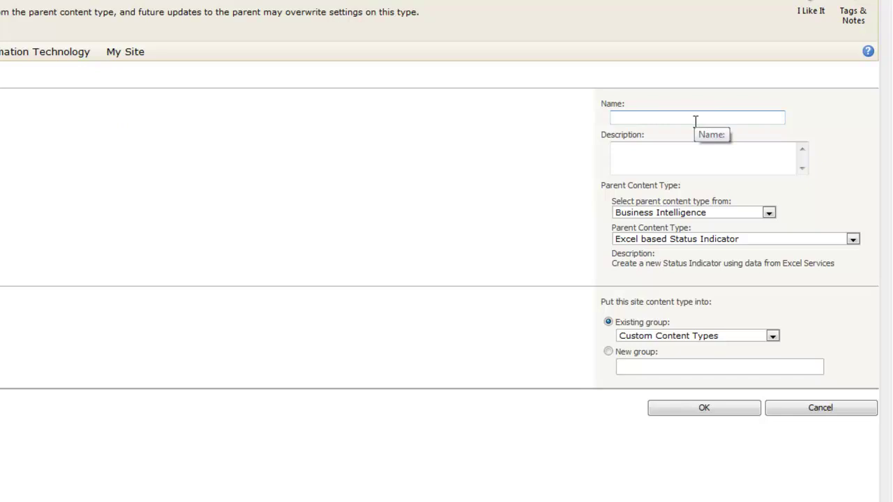
type("egal")
left_click(685, 153)
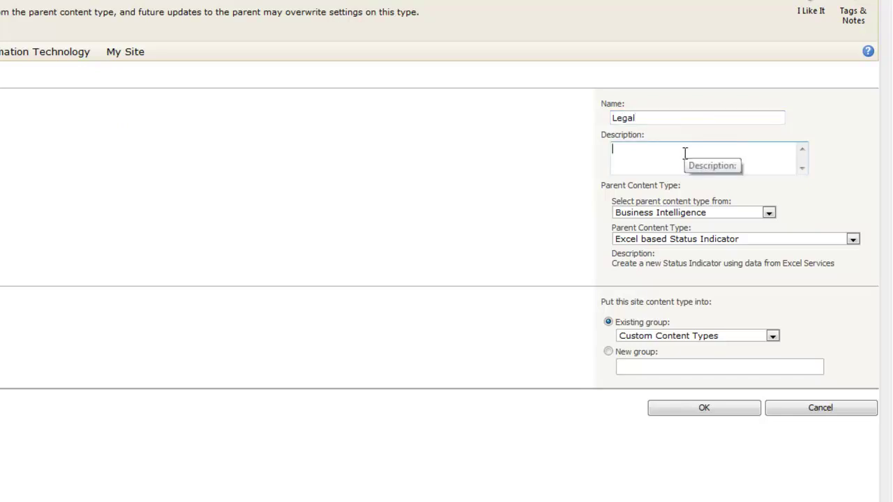
type("This would be a great place for a de")
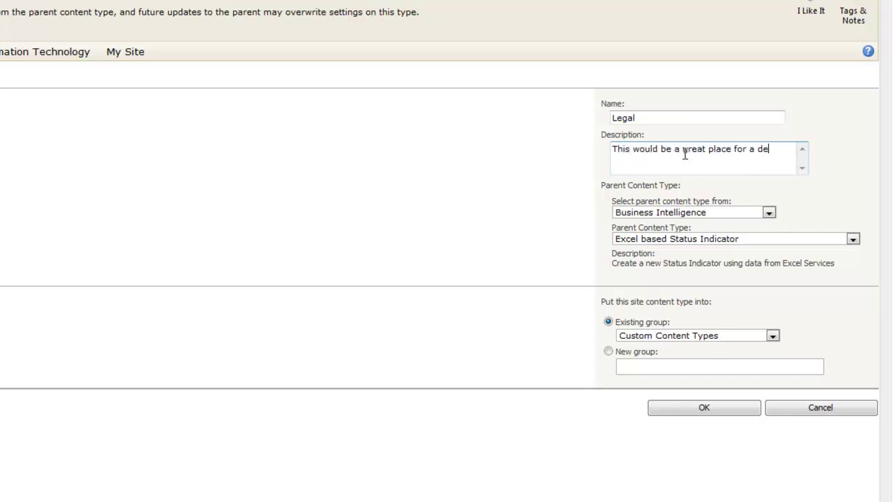
type("sciption for the Legal Do")
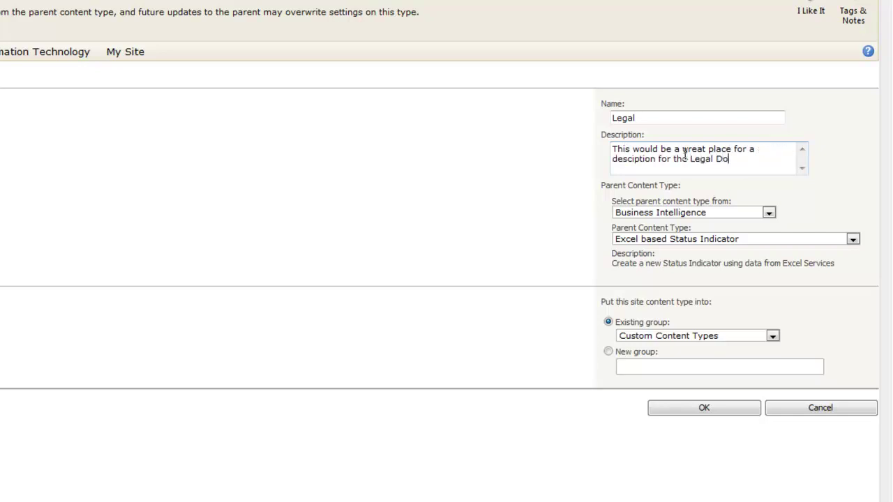
type("cument Type.")
Set its parent to Document Content Types > Document, in new group 'Agreement Content Types'.
left_click(642, 213)
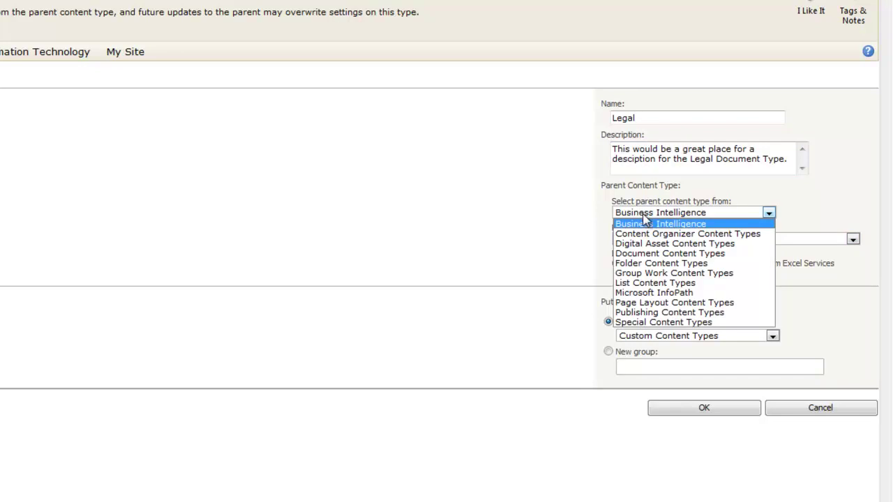
left_click(663, 254)
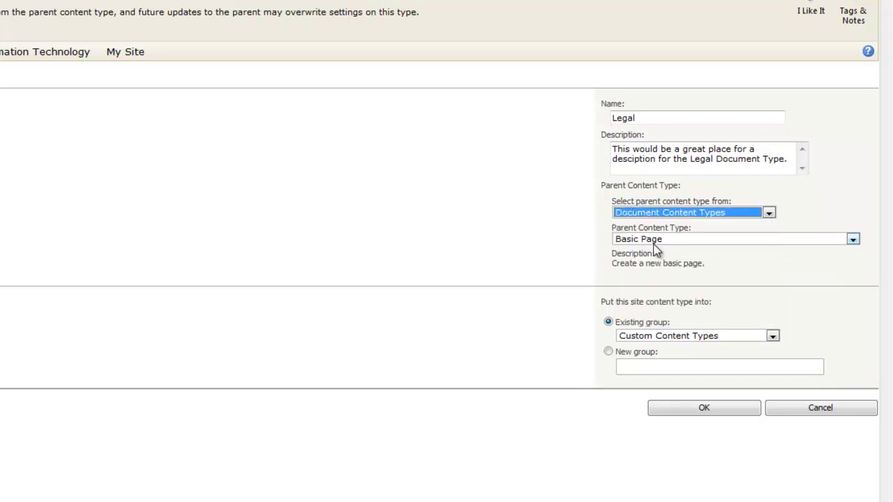
left_click(656, 239)
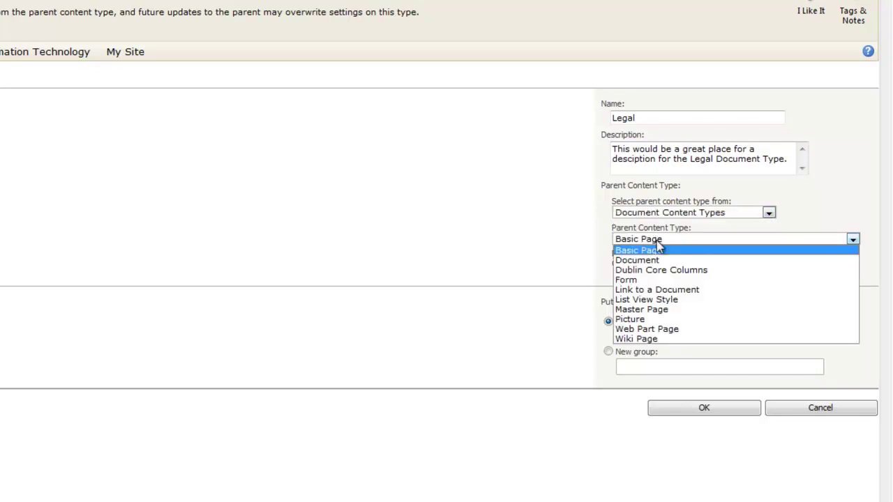
left_click(658, 261)
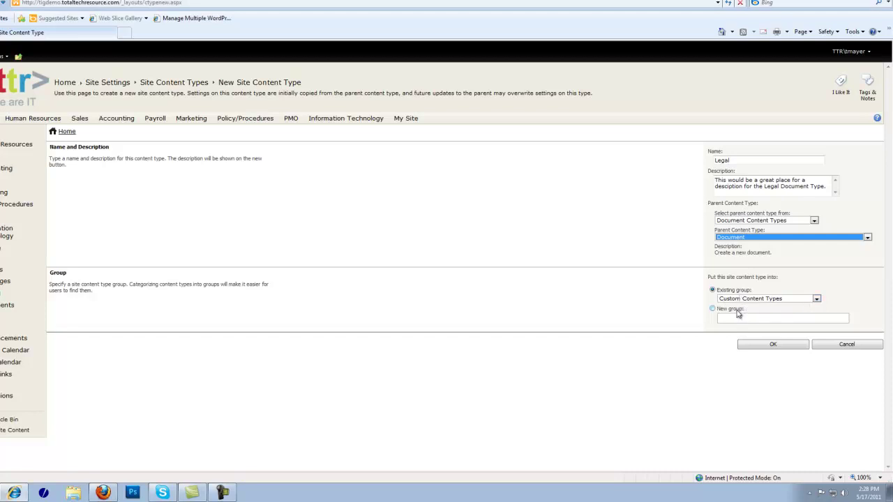
left_click(737, 312)
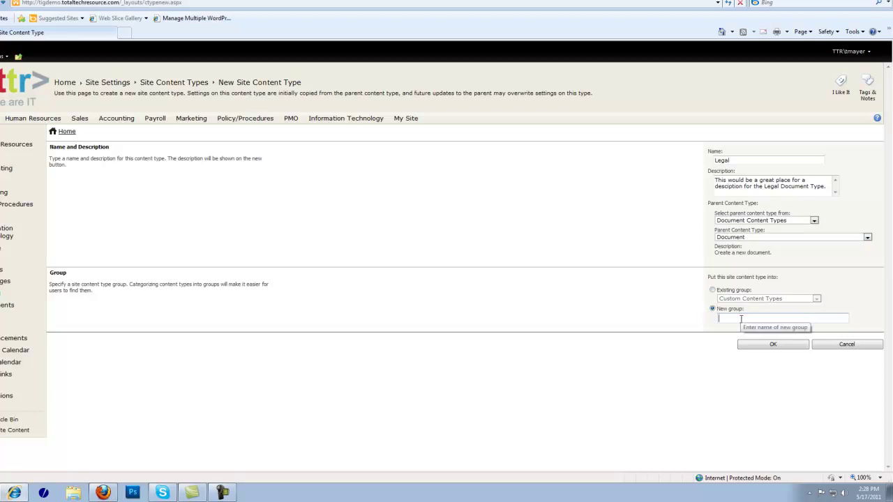
type("Agreement C")
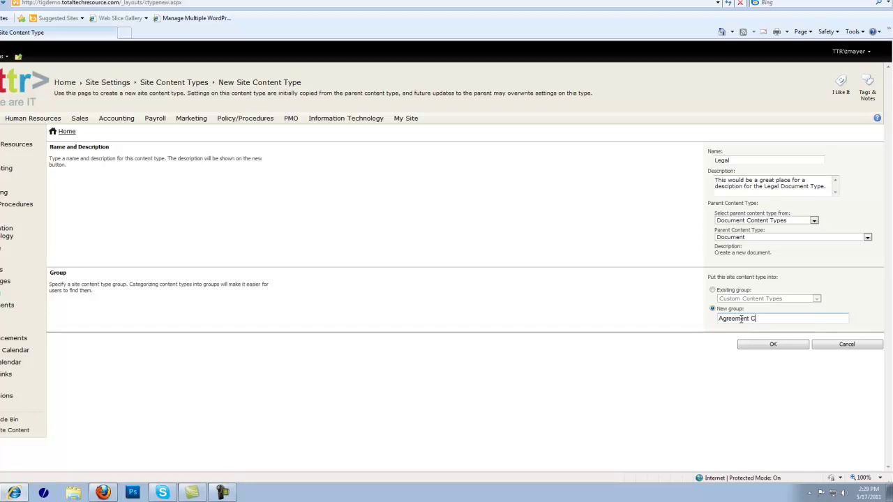
type("ontent Types")
Save the Legal content type and add a Date and Time column named 'Date Signed'.
left_click(768, 345)
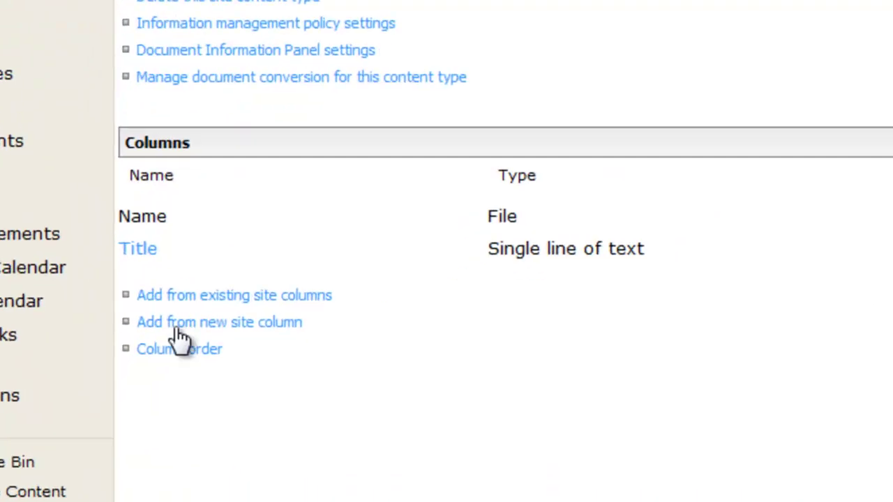
left_click(235, 328)
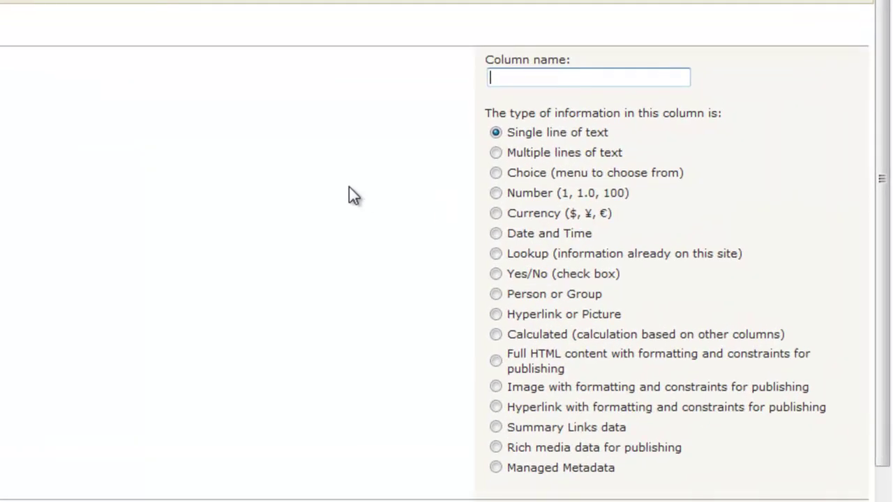
type("Date Signed")
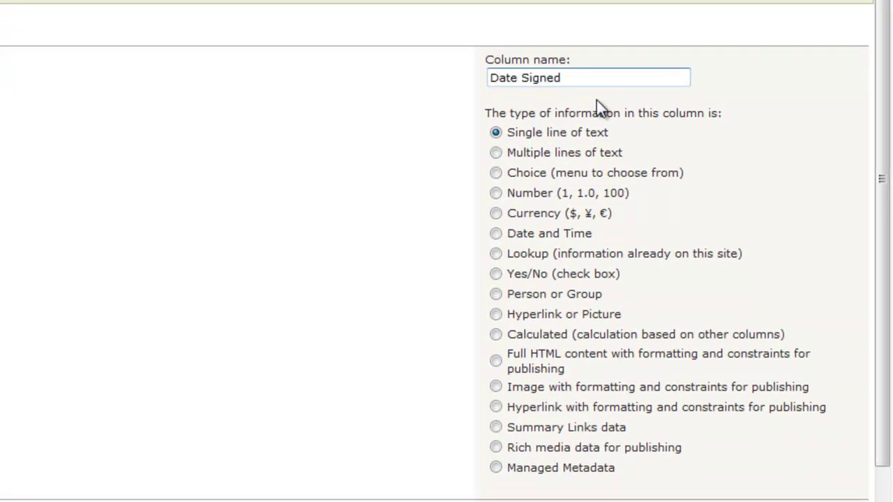
left_click(523, 233)
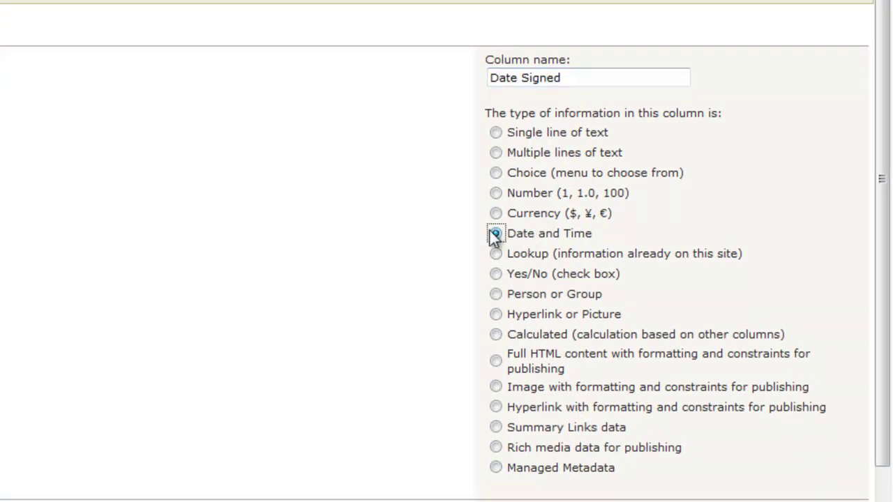
File Date Signed in new group 'Legal Column Type', keep Date Only, and save it.
scroll(492, 231, "down", 2)
scroll(510, 237, "down", 4)
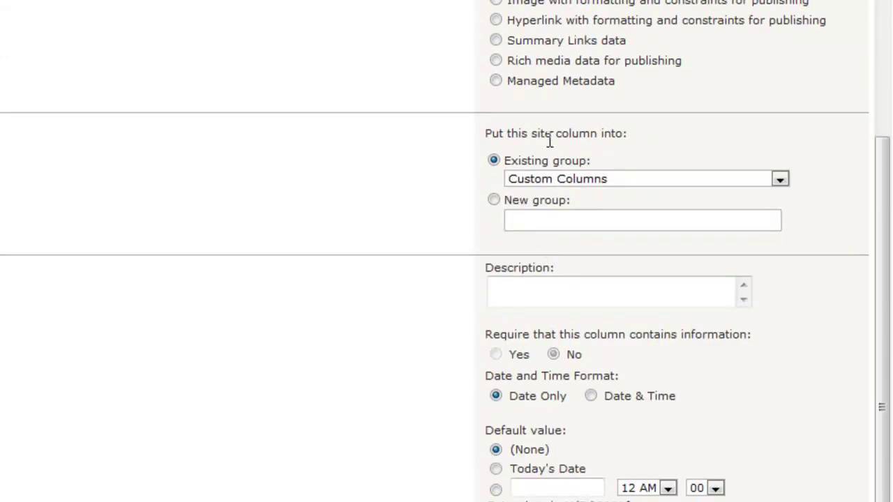
scroll(531, 143, "up", 6)
scroll(554, 180, "down", 2)
scroll(558, 295, "down", 2)
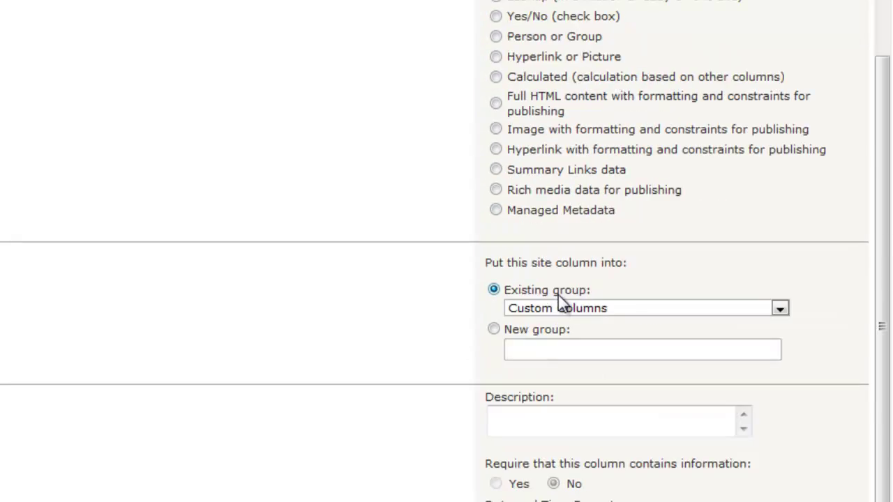
left_click(535, 329)
left_click(542, 344)
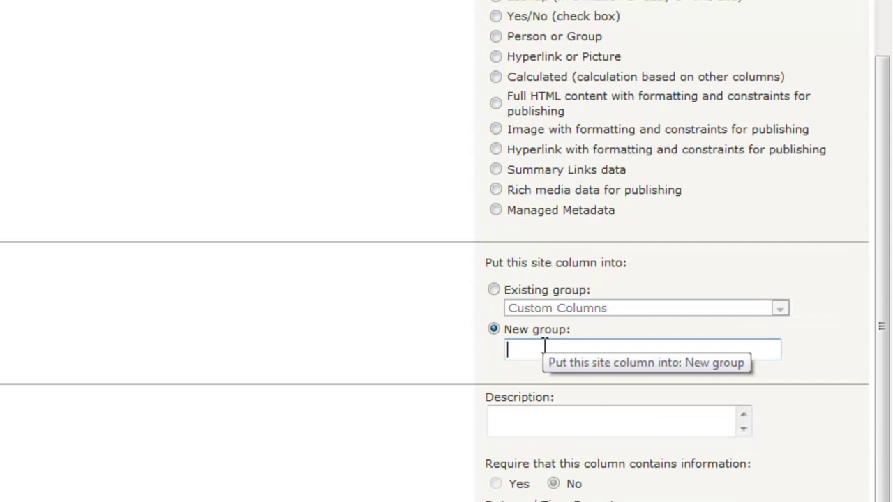
type("Legal Column Type")
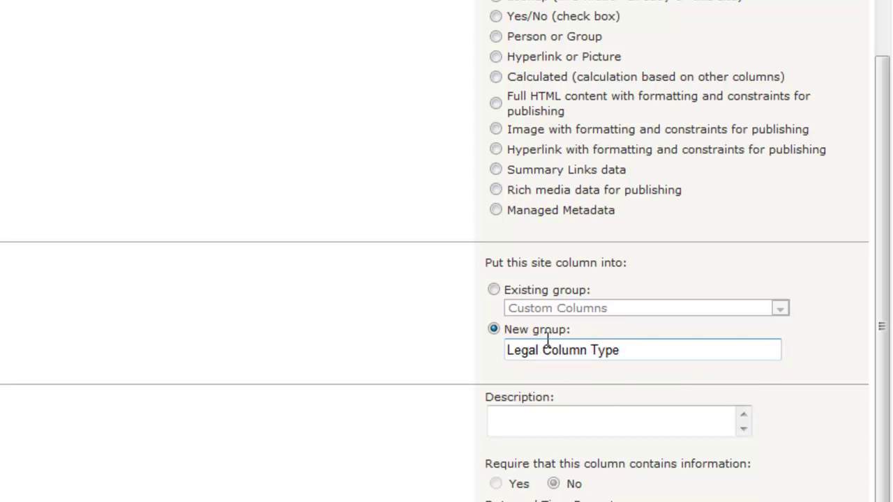
scroll(558, 333, "down", 3)
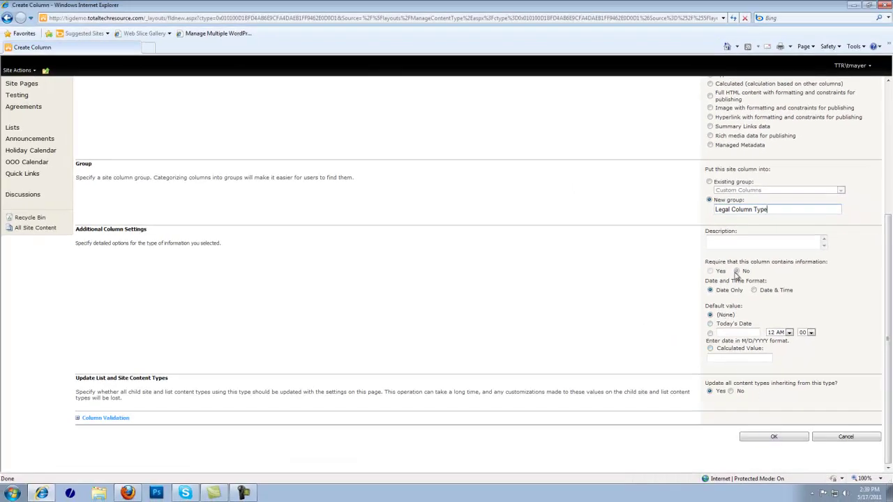
left_click(772, 438)
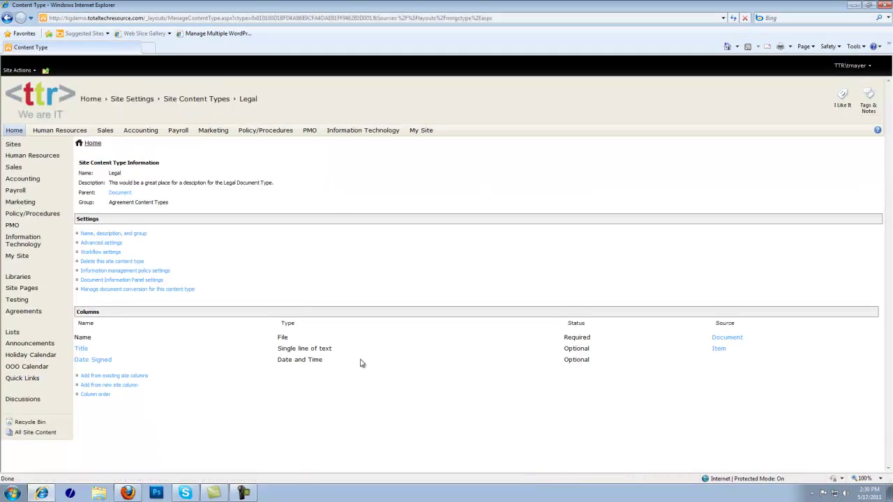
Create a Choice column 'Type of Legal Agreement' in the Legal Column Type group.
left_click(126, 385)
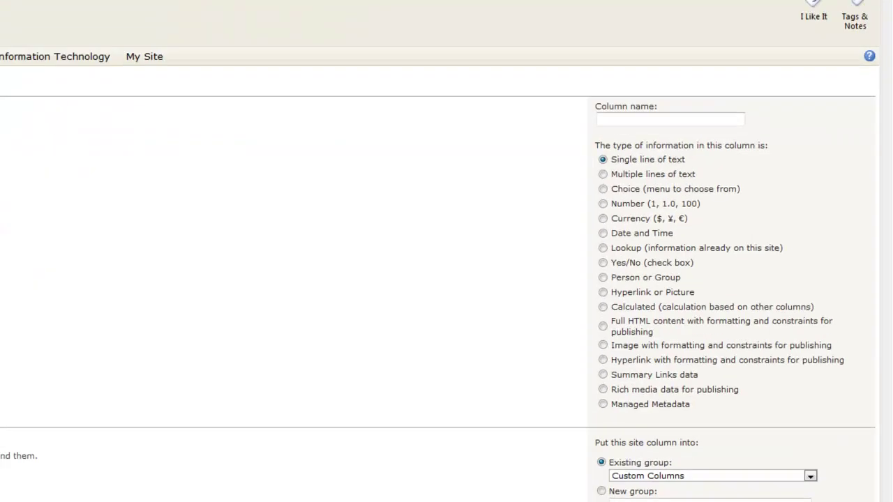
left_click(546, 88)
type("Type of Legal")
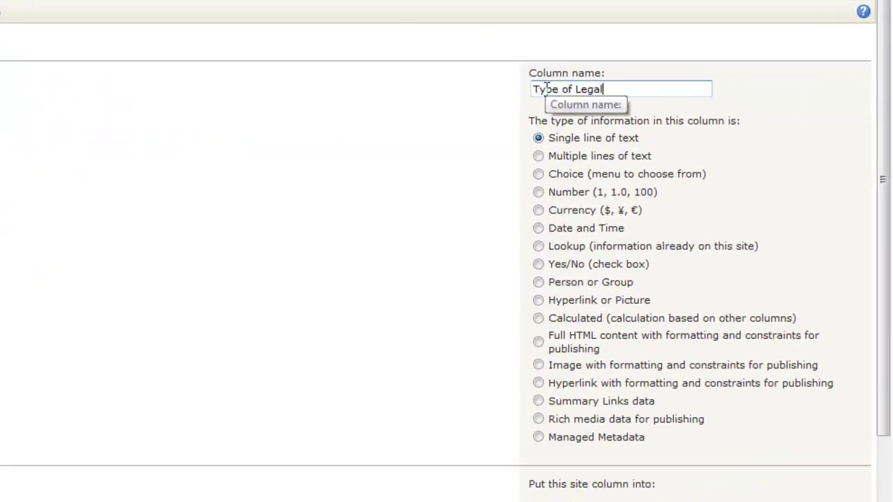
type(" Agreement")
left_click(573, 176)
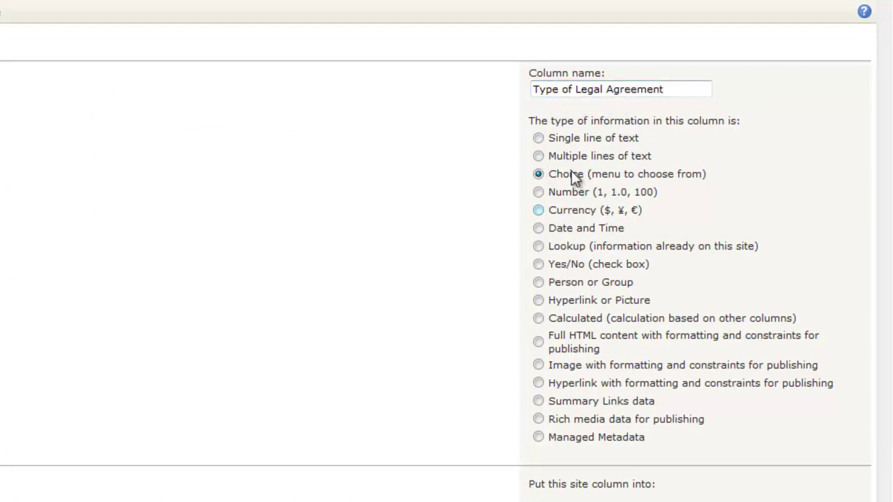
scroll(656, 184, "down", 3)
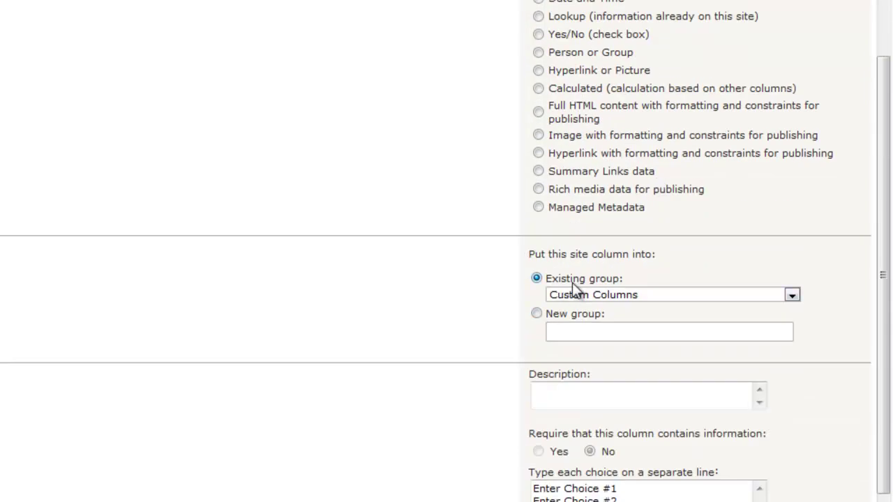
left_click(576, 293)
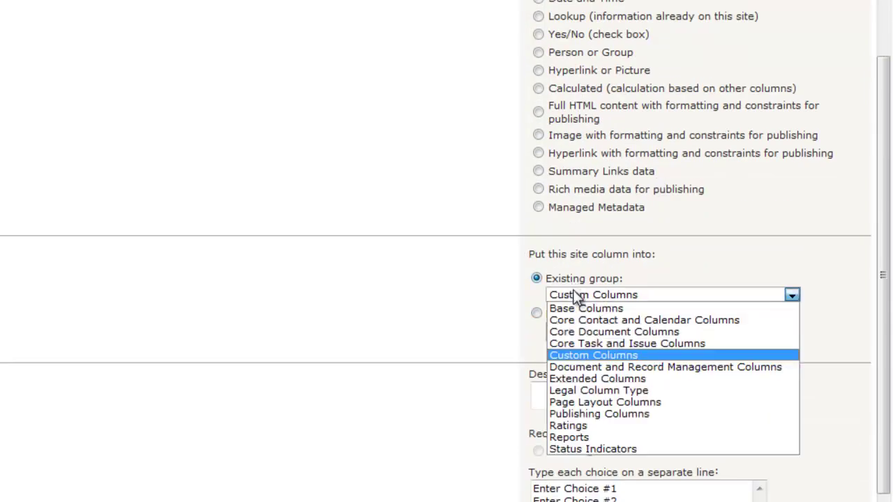
left_click(582, 393)
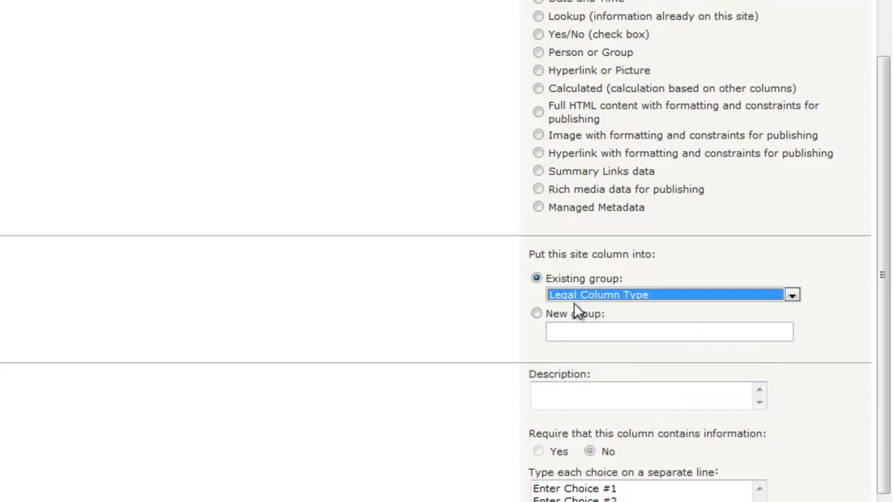
scroll(574, 303, "down", 3)
Replace the placeholder choices with Legal Agreement 1, 2 and 3, then save the column.
left_click_drag(626, 289, 516, 247)
key("BackSpace")
type("Legal Agrr")
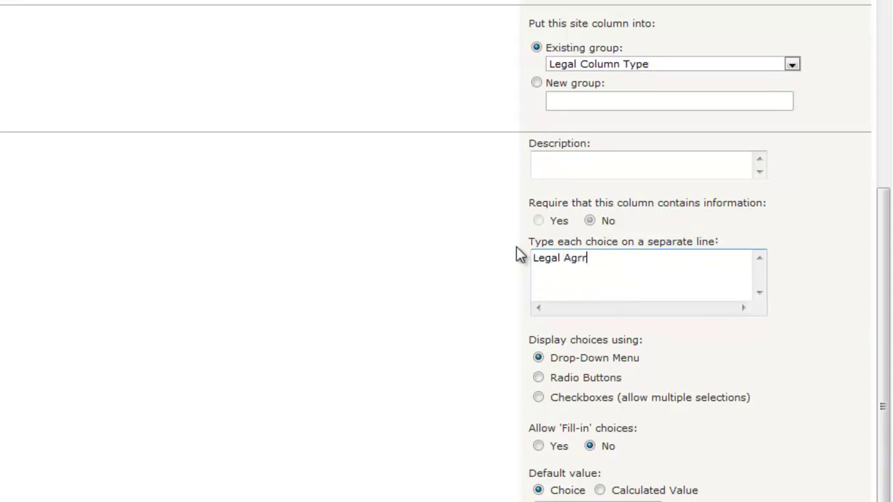
key("BackSpace")
type("eement 1 Leagl")
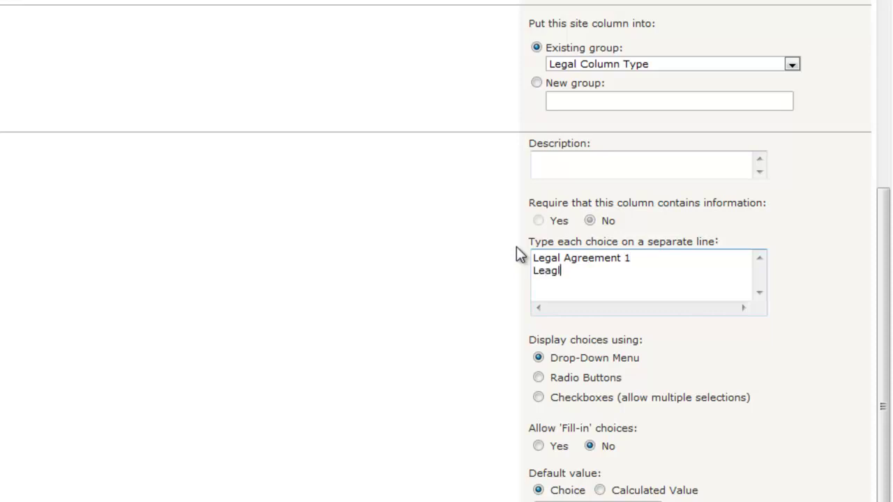
type(" Agreement 2")
key("Return")
type("Legal a")
key("BackSpace")
type("Agreement 3")
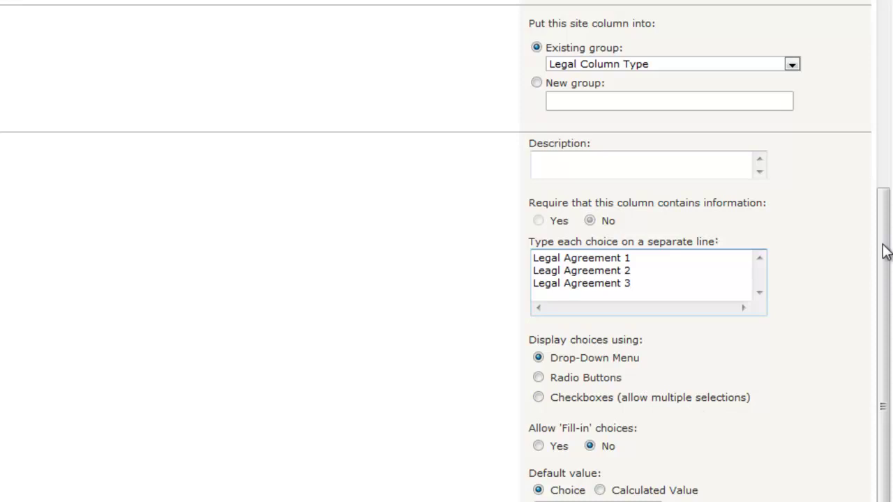
left_click_drag(883, 250, 883, 305)
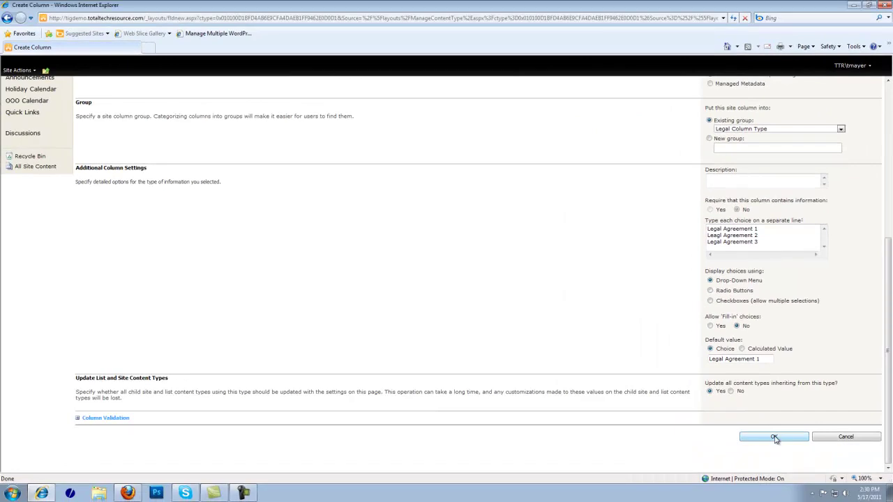
left_click(774, 438)
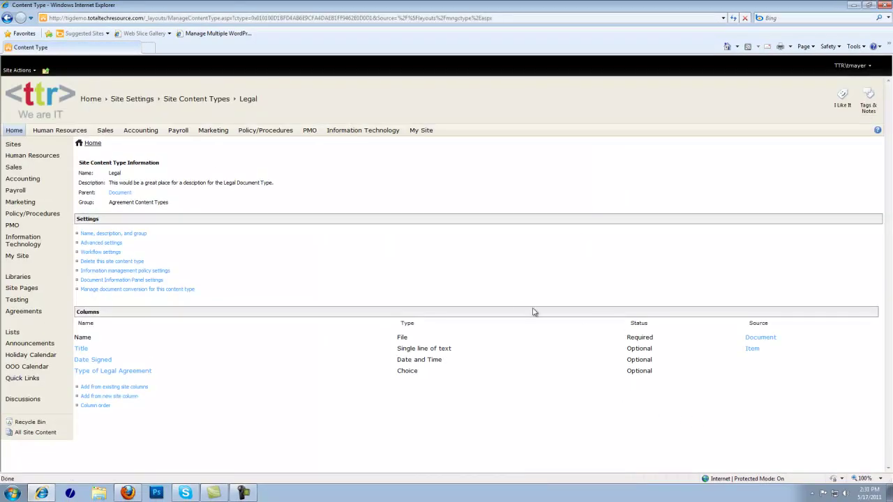
Add a 'Brief Desciption' multiple-lines-of-text column in the Legal Column Type group.
left_click(113, 396)
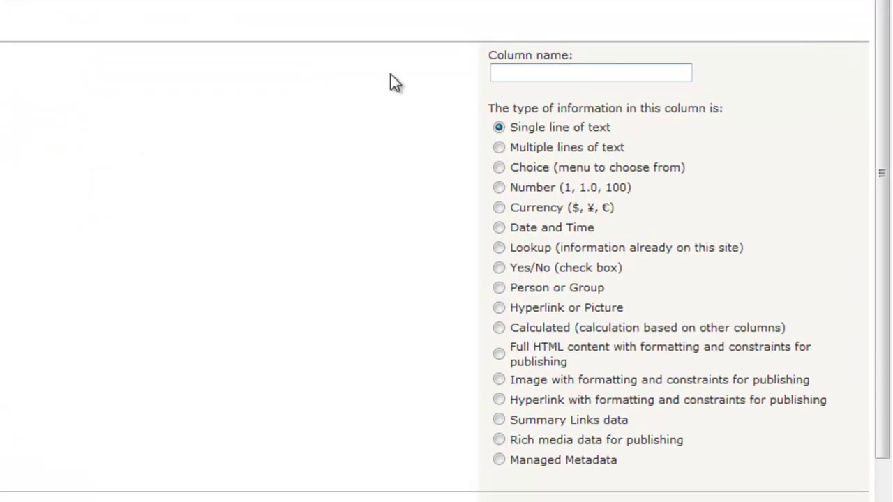
type("Brief Desciption")
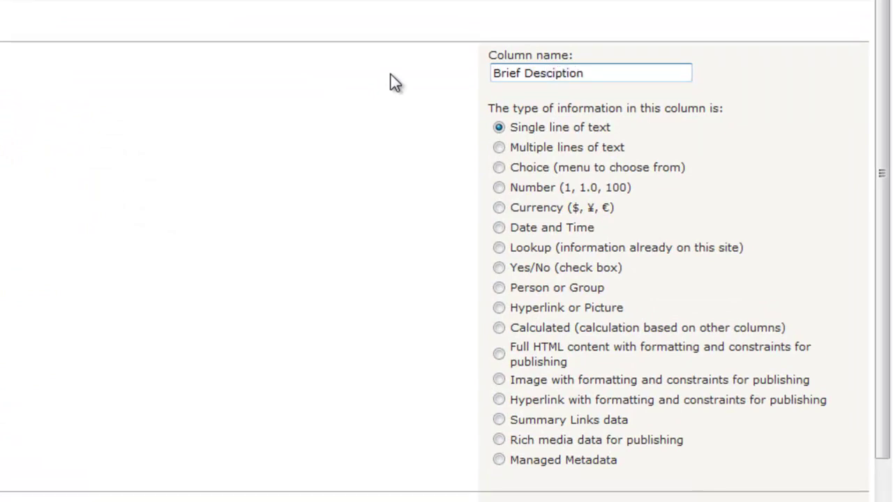
left_click(564, 147)
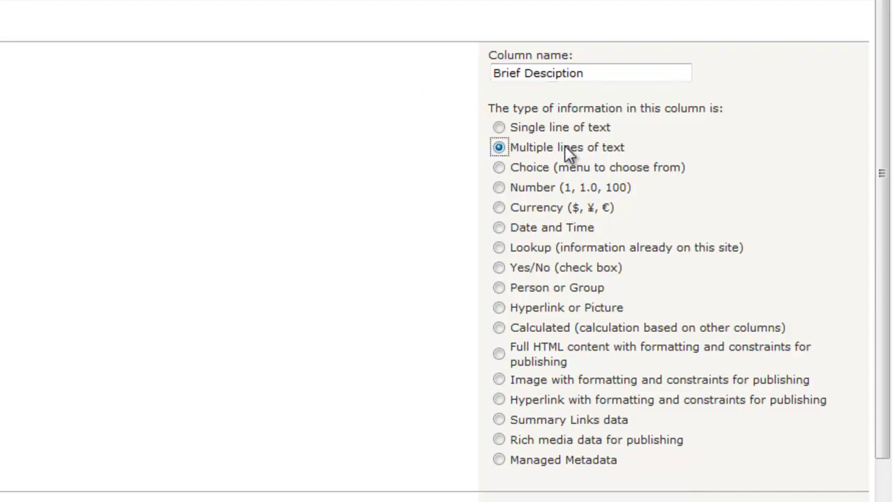
scroll(529, 183, "down", 6)
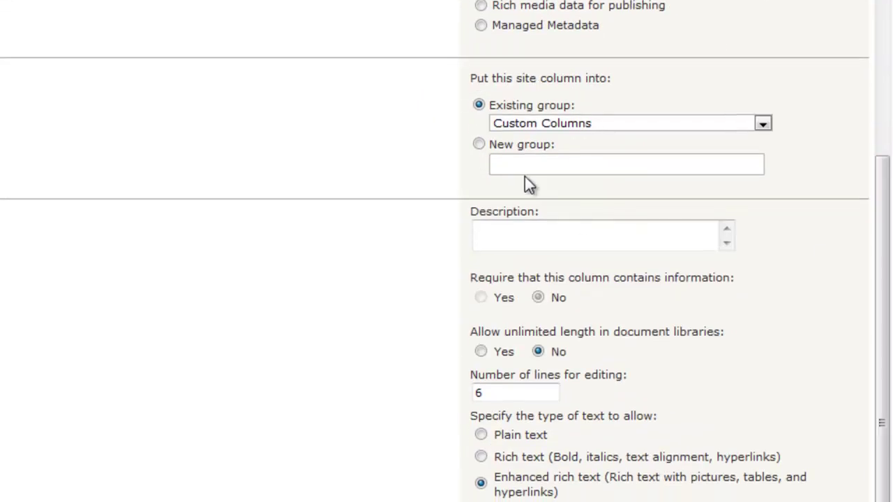
left_click(546, 121)
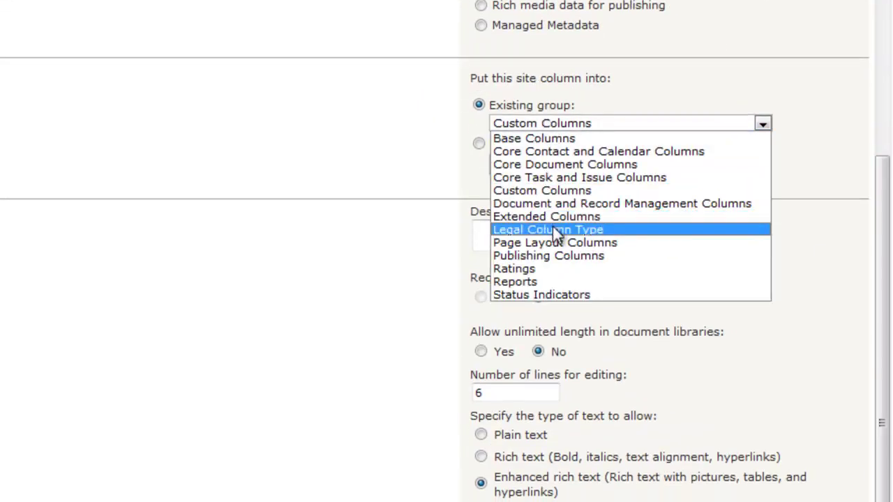
left_click(555, 230)
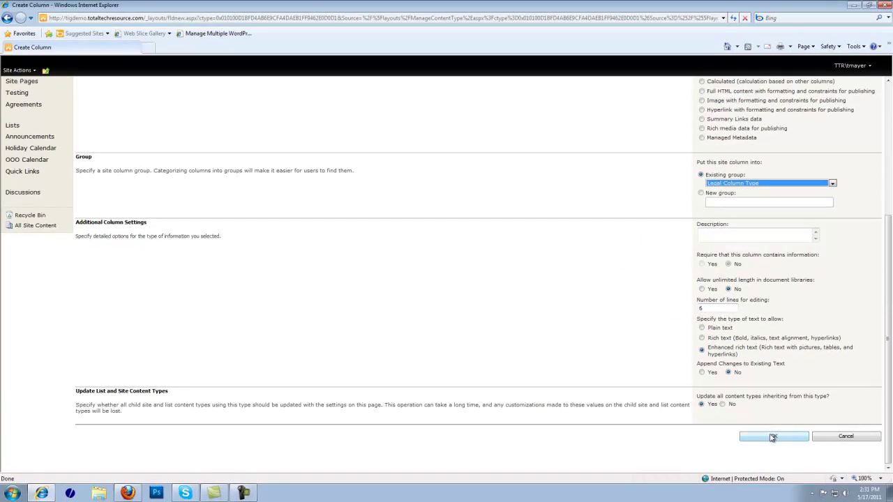
left_click(773, 438)
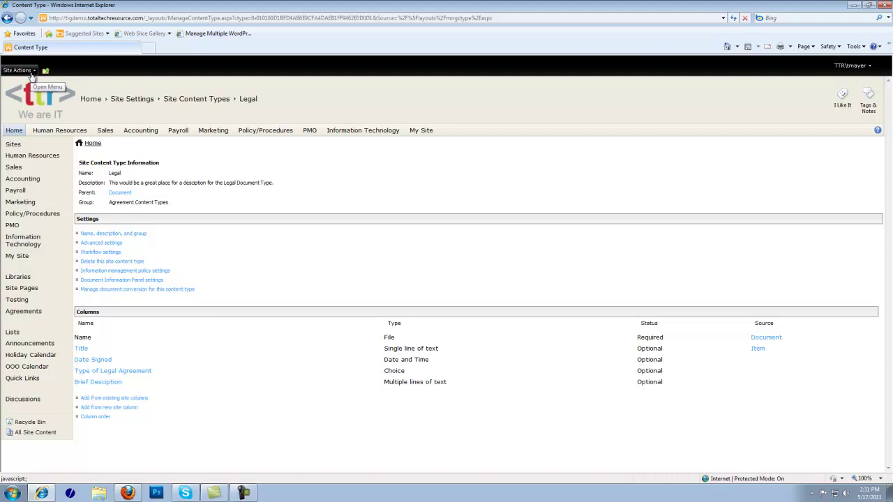
Return to the Site content types gallery and locate the Agreement Content Types group.
left_click(30, 73)
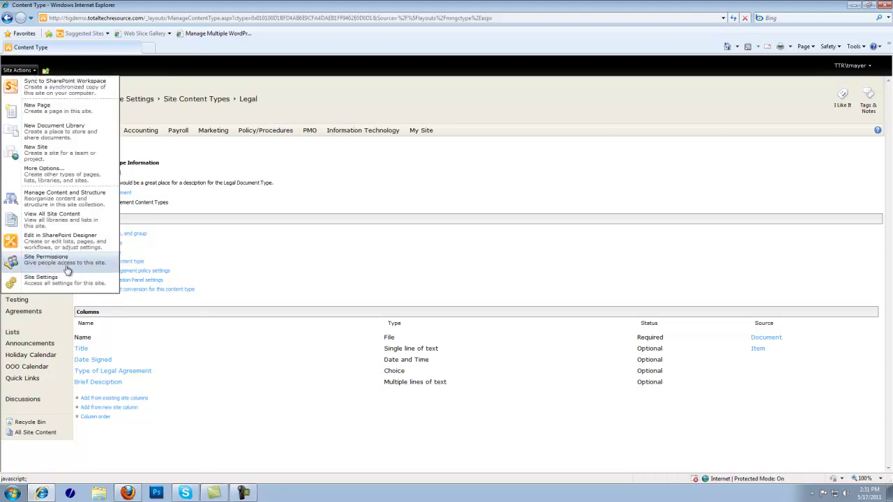
left_click(68, 284)
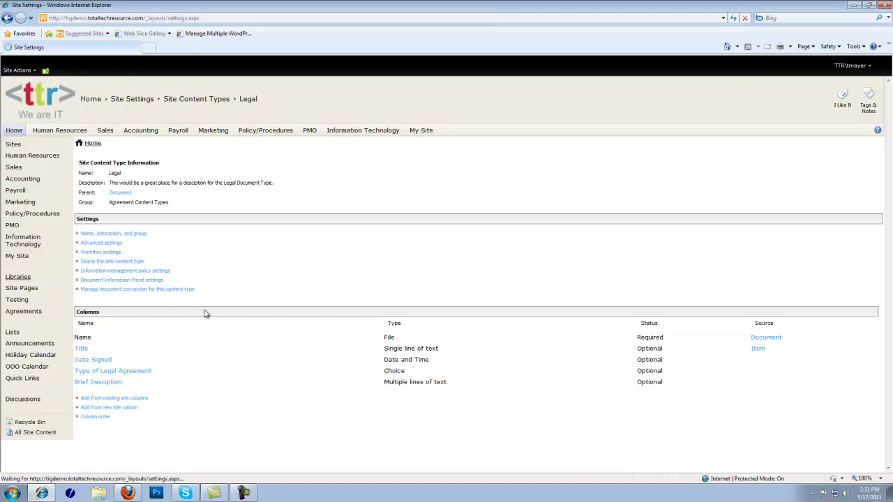
left_click(138, 207)
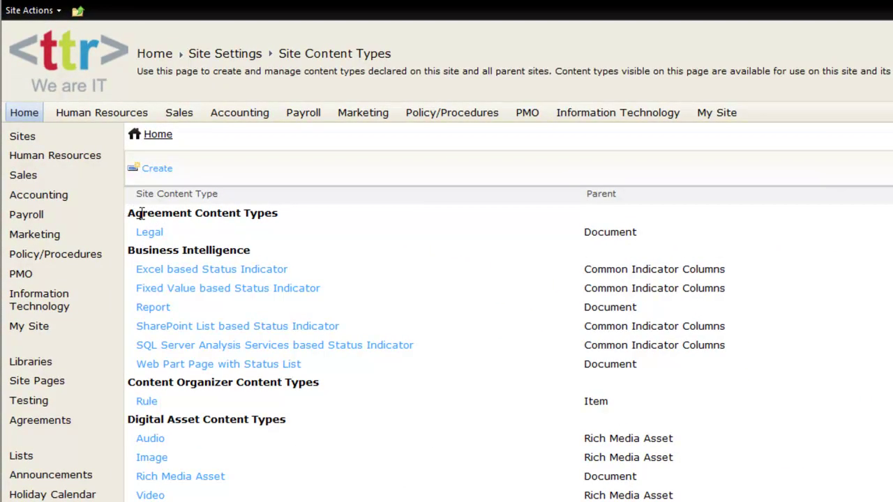
left_click_drag(136, 211, 281, 215)
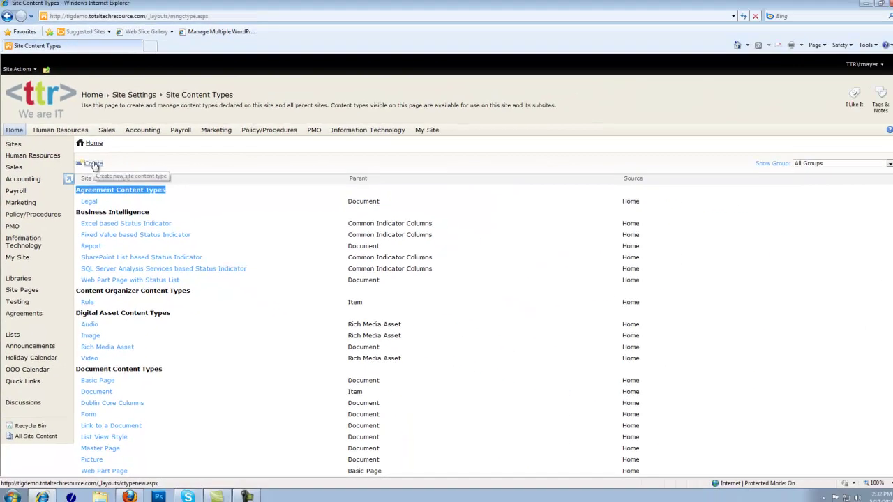
Create content type 'Contract' based on Document, in the existing Agreement Content Types group.
left_click(139, 168)
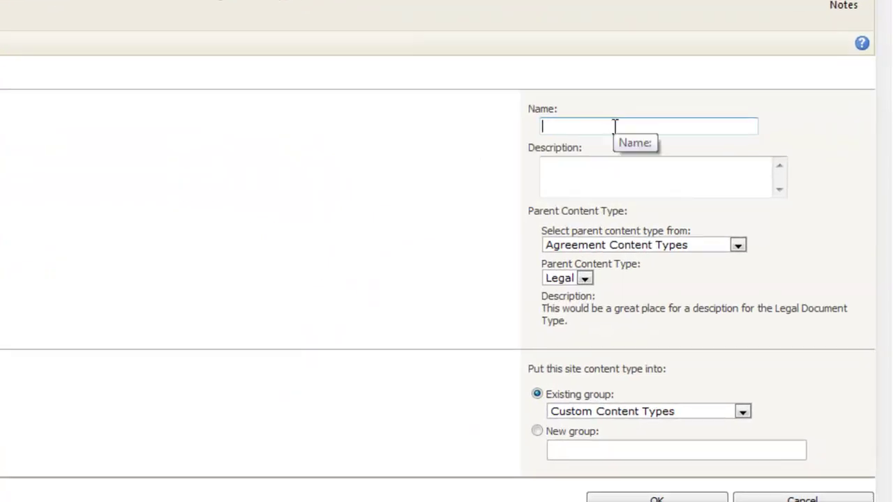
type("Contract")
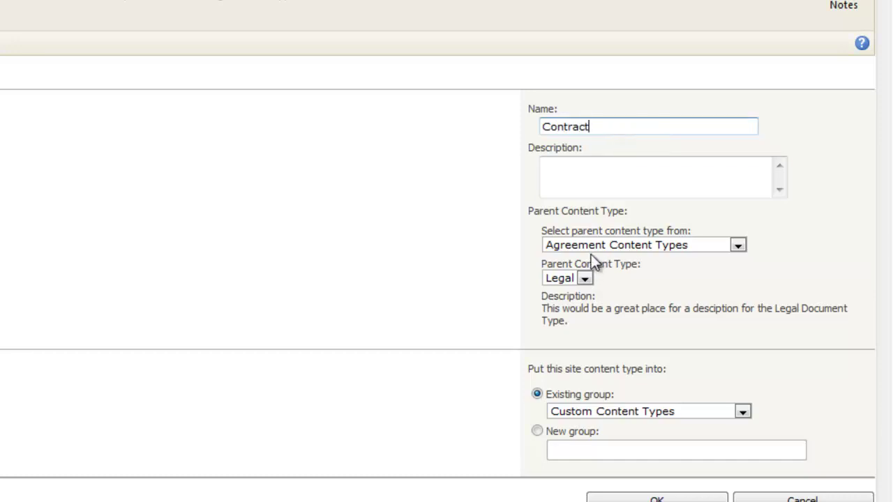
left_click(604, 252)
left_click(607, 221)
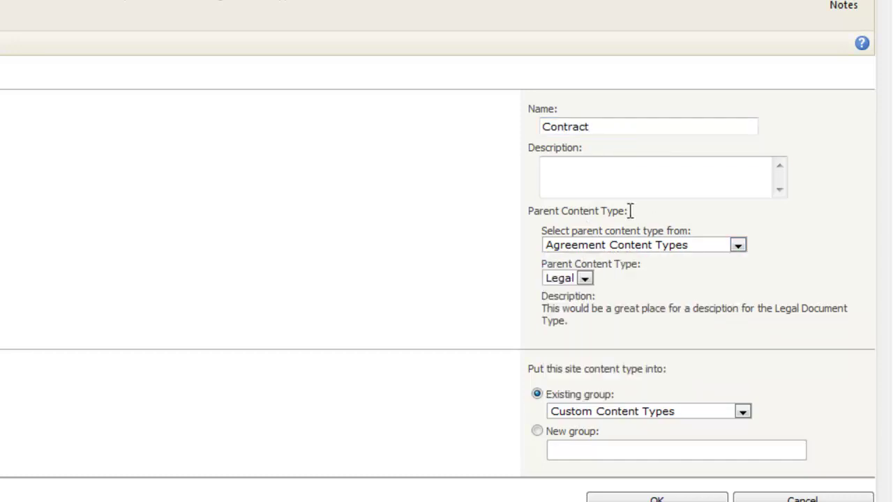
left_click(612, 245)
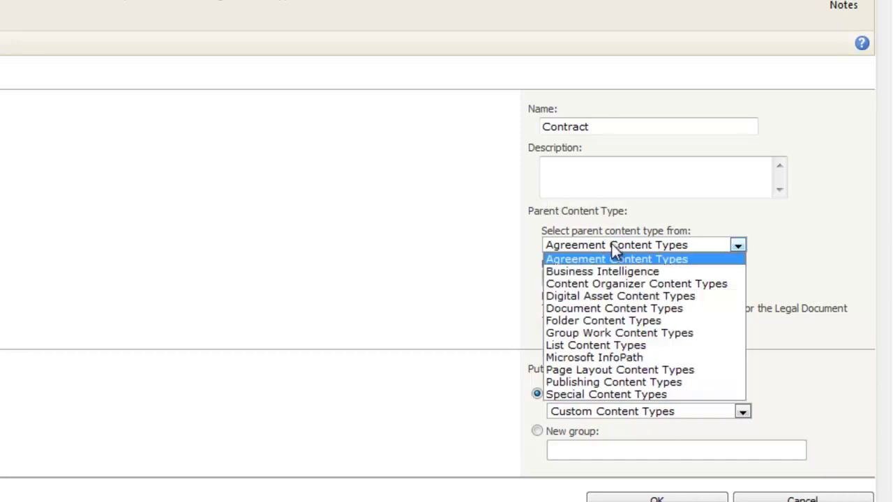
left_click(614, 305)
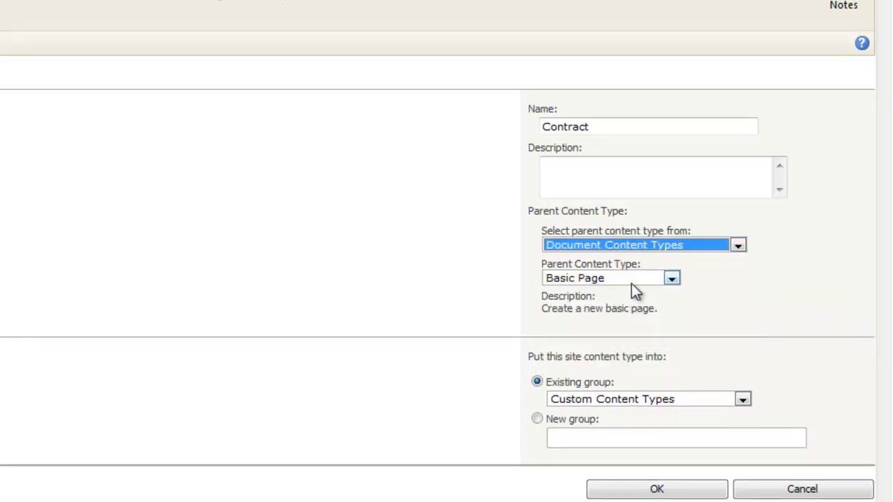
left_click(631, 283)
left_click(603, 305)
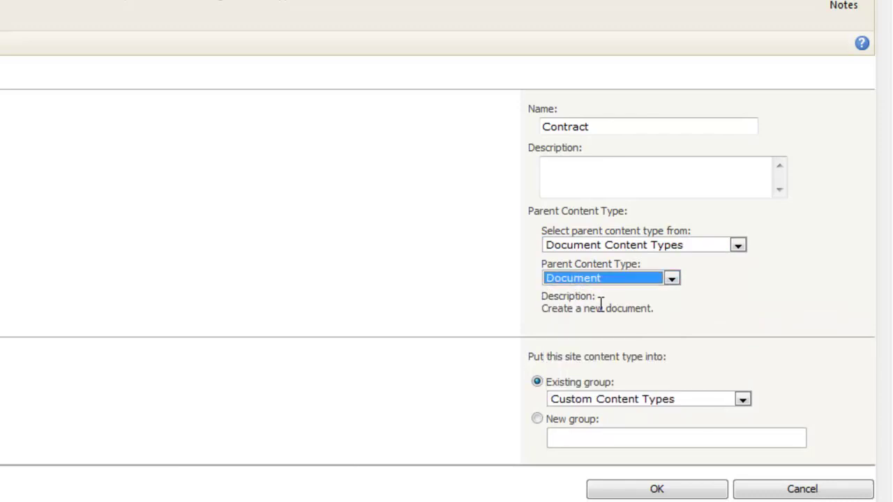
left_click(617, 398)
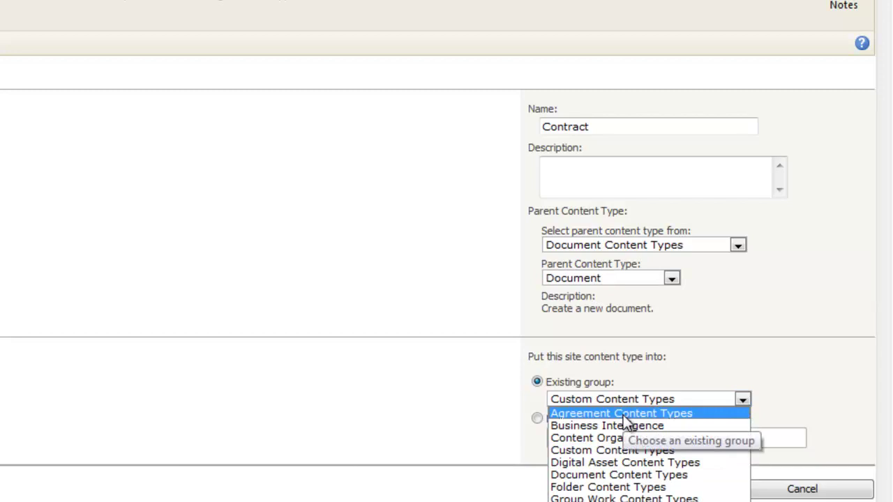
left_click(623, 414)
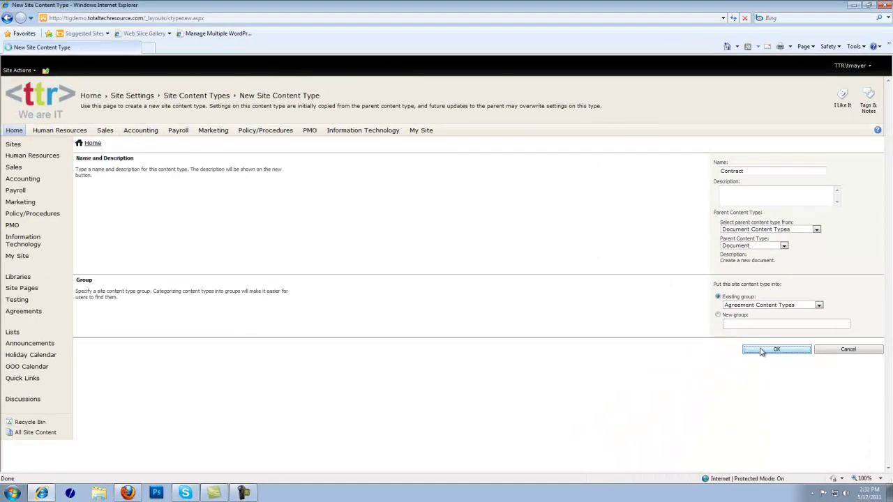
left_click(726, 390)
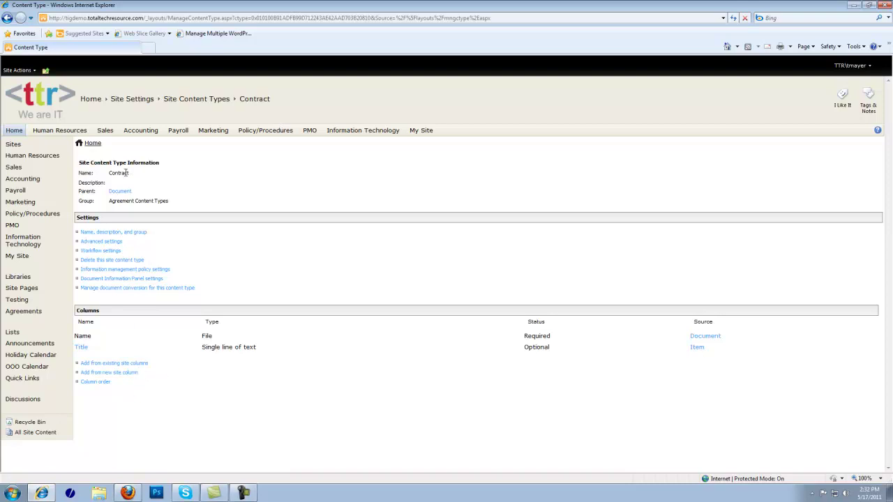
Add single-line text column 'Person to Contact' to Contract in new group 'Contract Column Type'.
left_click(120, 375)
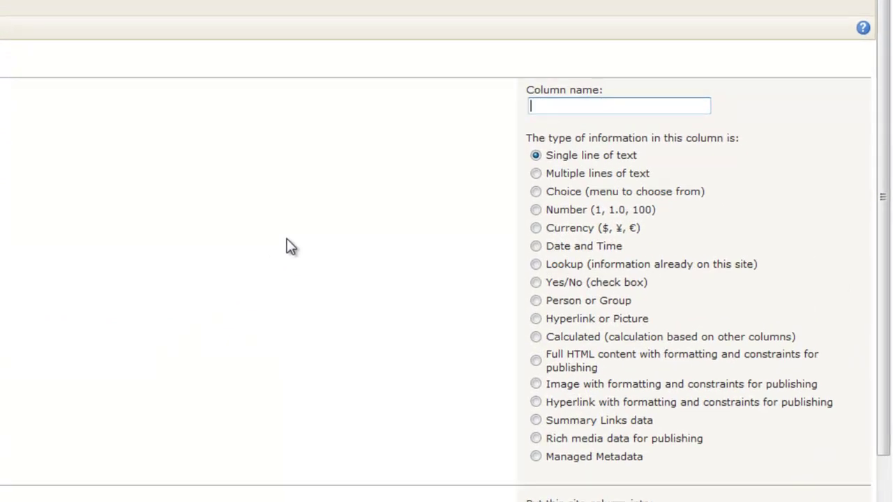
type("Person to Cont")
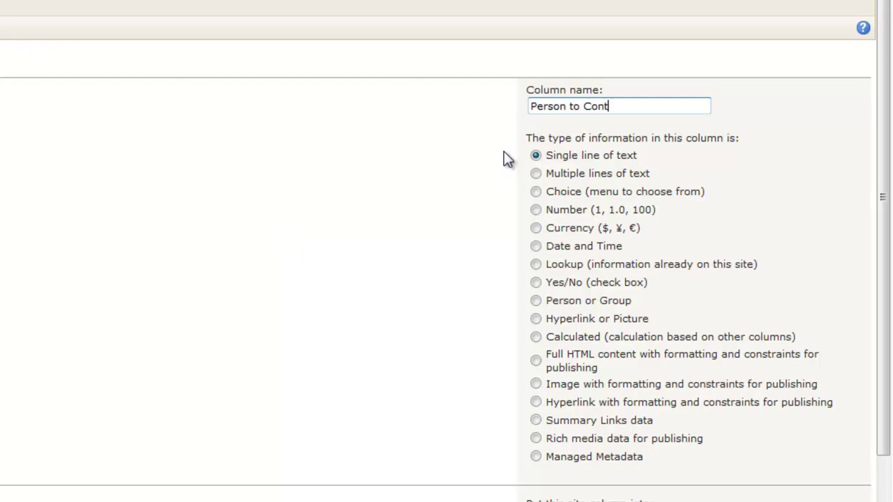
type("r")
key("BackSpace")
type("act")
scroll(597, 356, "down", 3)
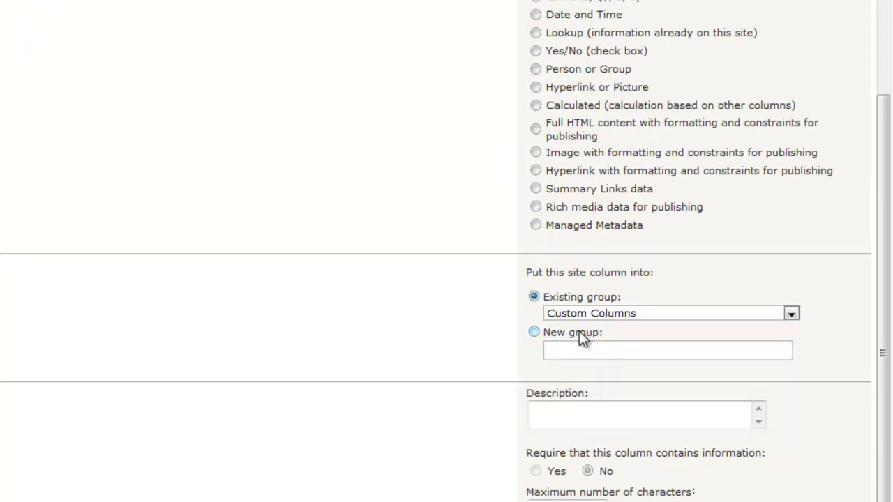
left_click(582, 349)
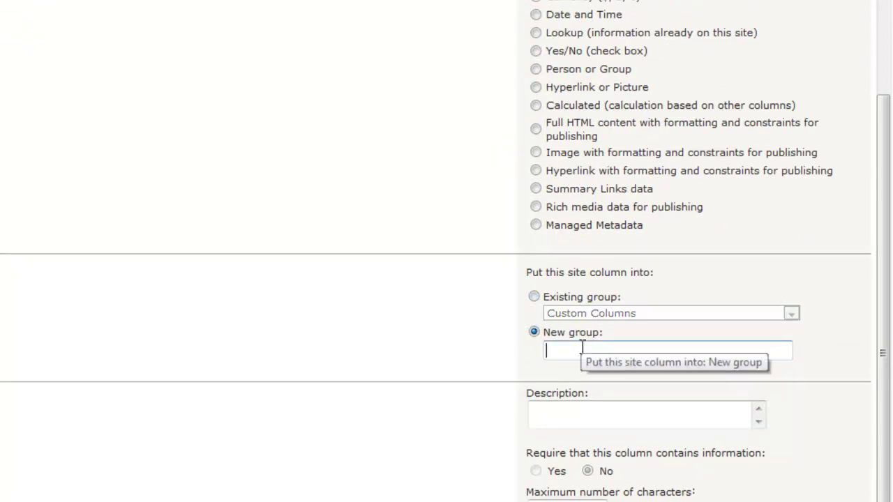
type("Contract Co")
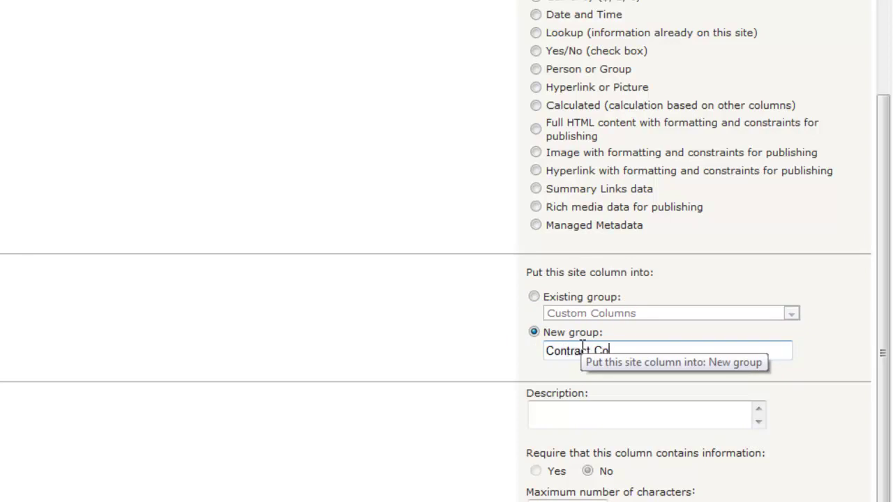
type("lumn ")
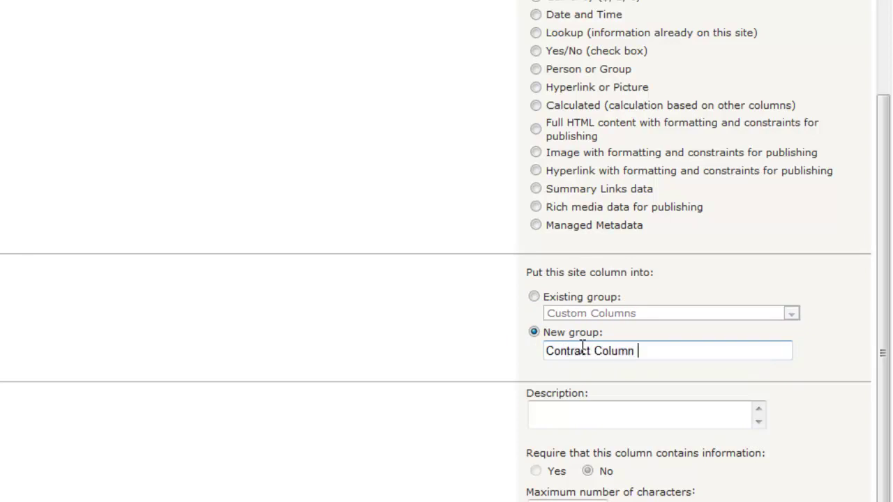
type("Type")
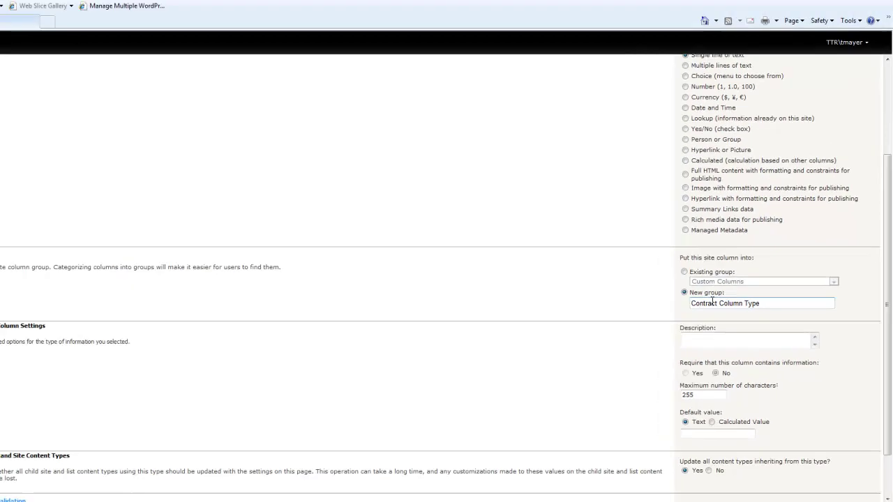
left_click(715, 325)
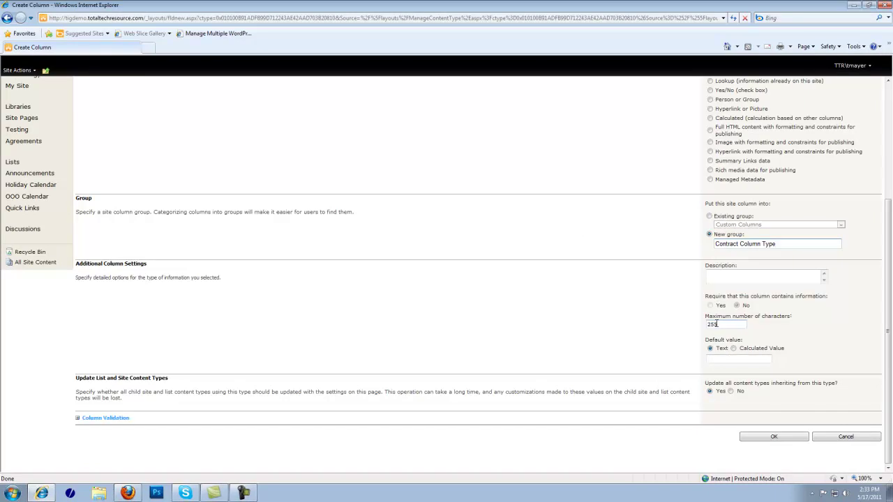
left_click(784, 440)
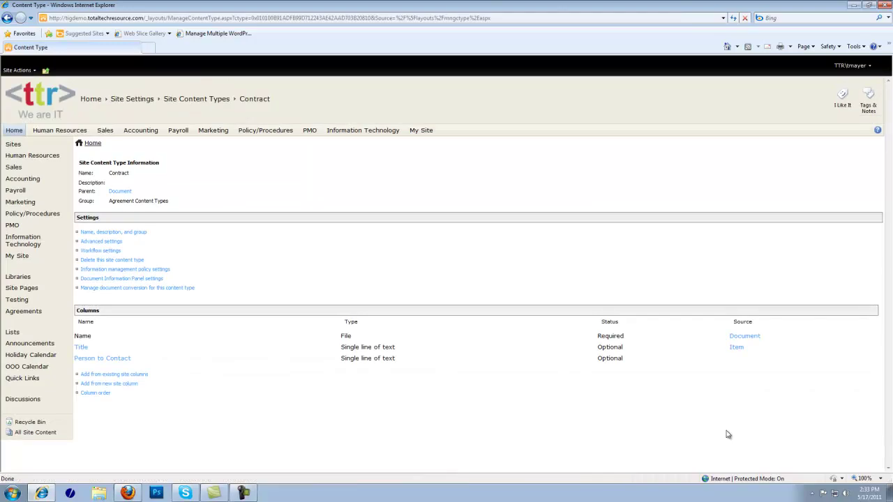
left_click(20, 70)
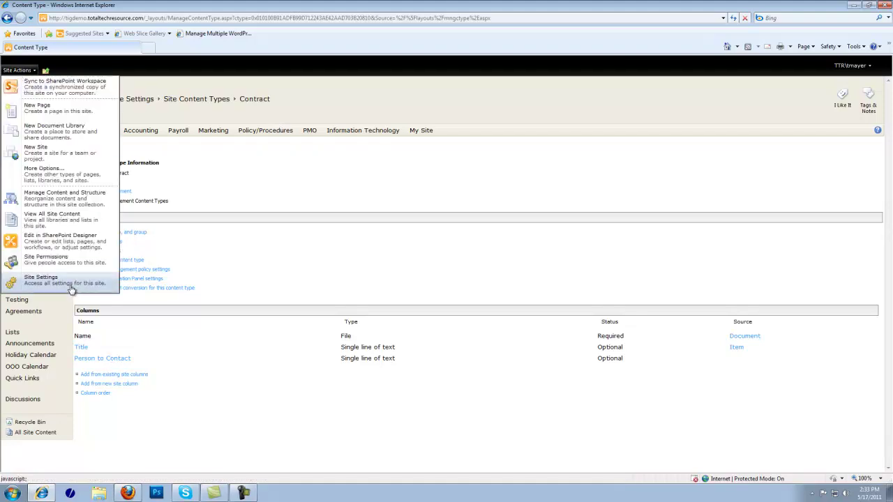
left_click(71, 289)
left_click(126, 207)
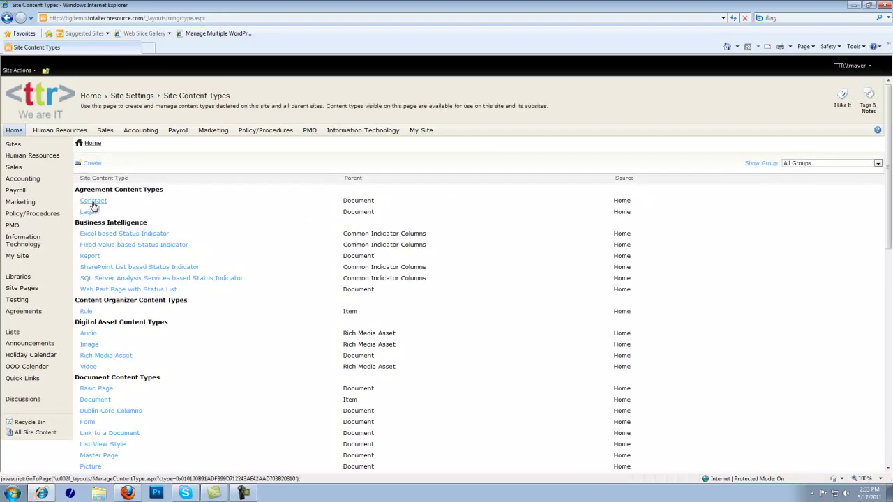
left_click(89, 214)
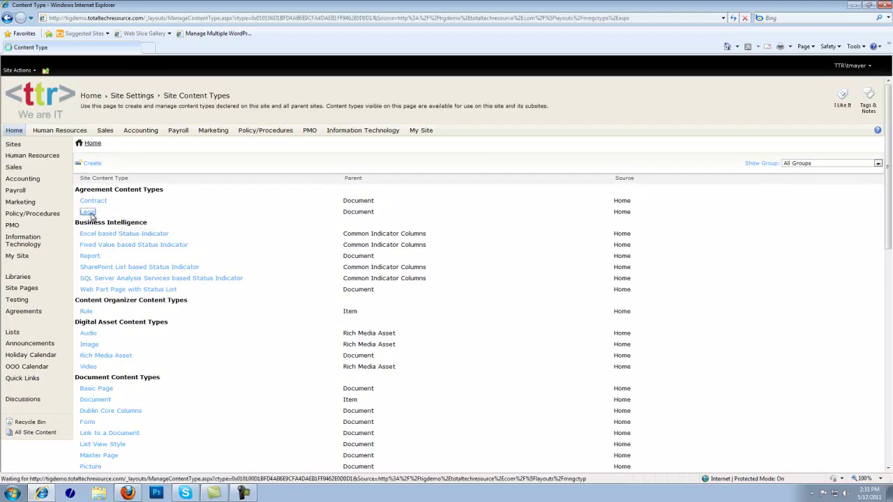
left_click(7, 18)
left_click(94, 201)
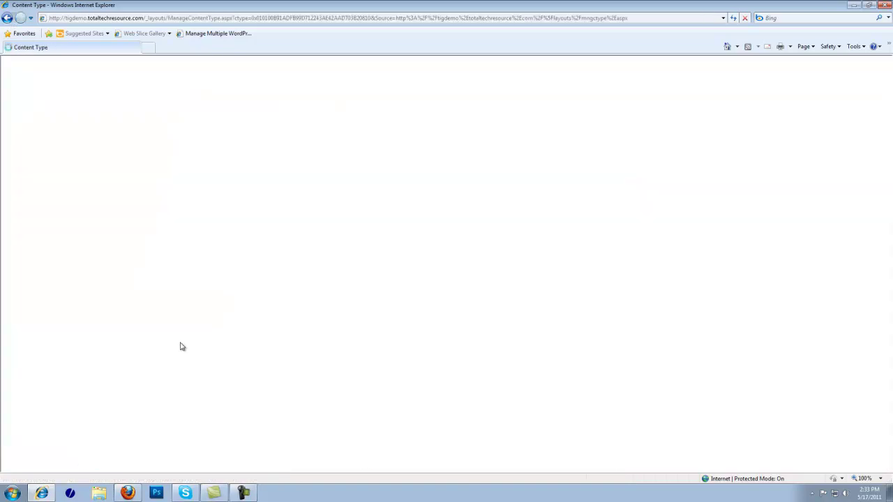
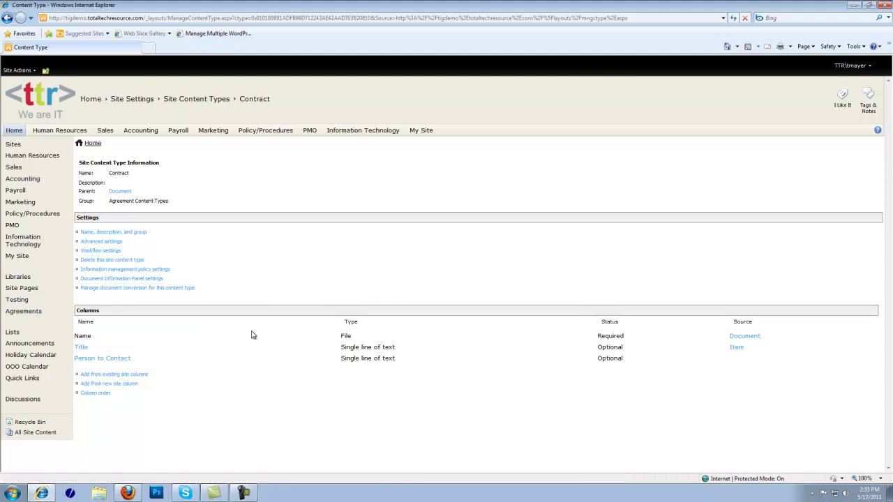
Set Allow management of content types to Yes in the Agreements library's Advanced settings.
left_click(28, 312)
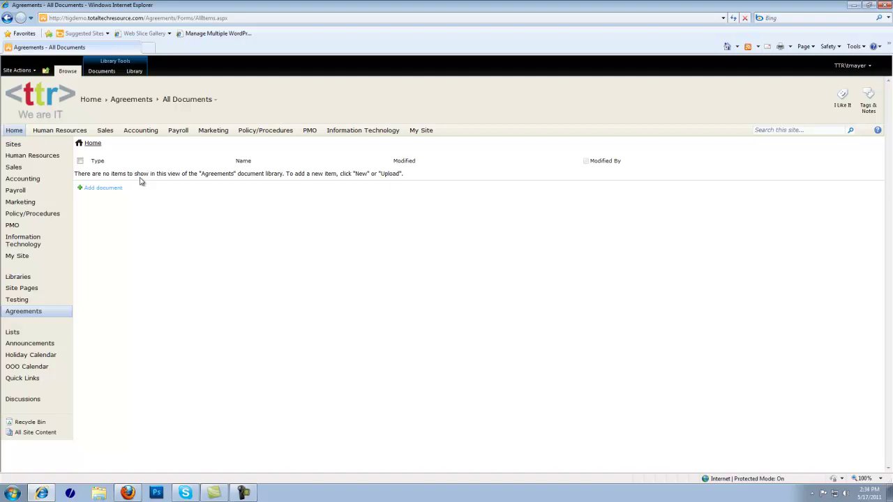
left_click(134, 71)
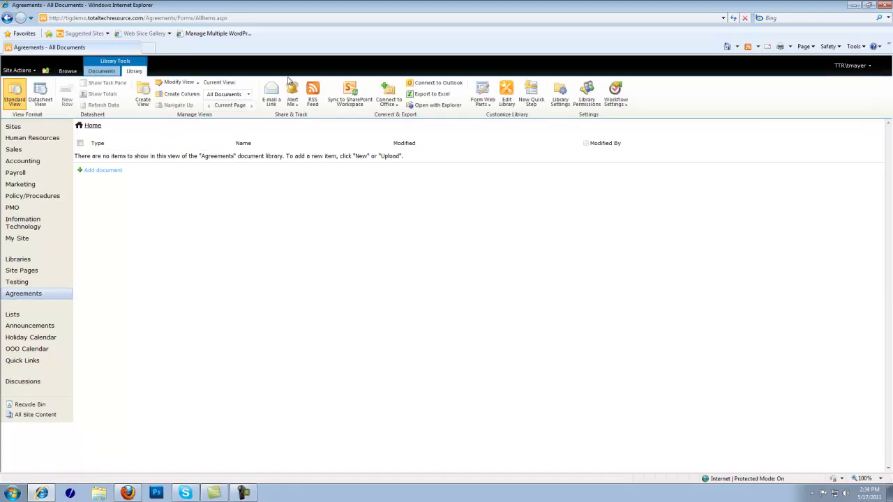
left_click(561, 92)
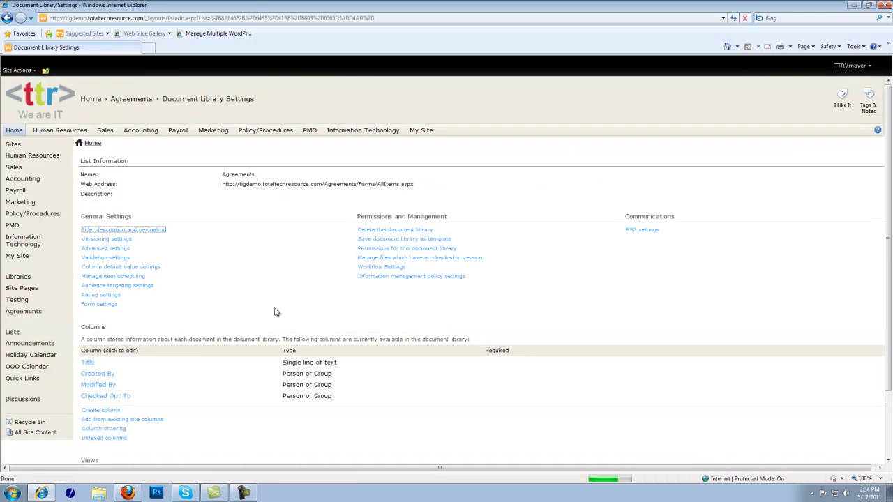
scroll(74, 338, "down", 3)
scroll(73, 242, "up", 3)
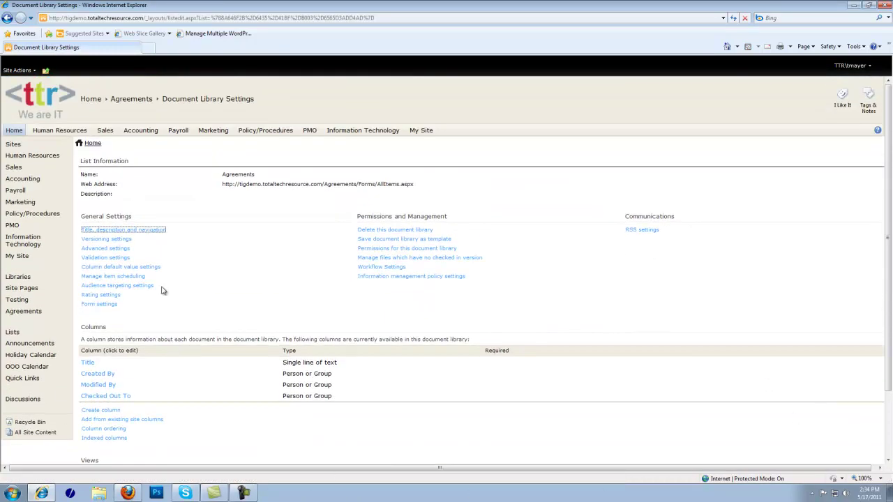
left_click(113, 249)
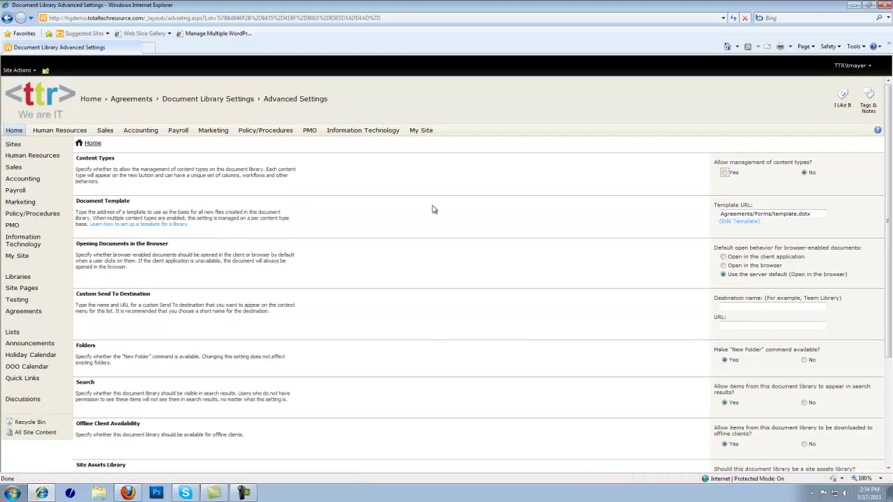
left_click(725, 173)
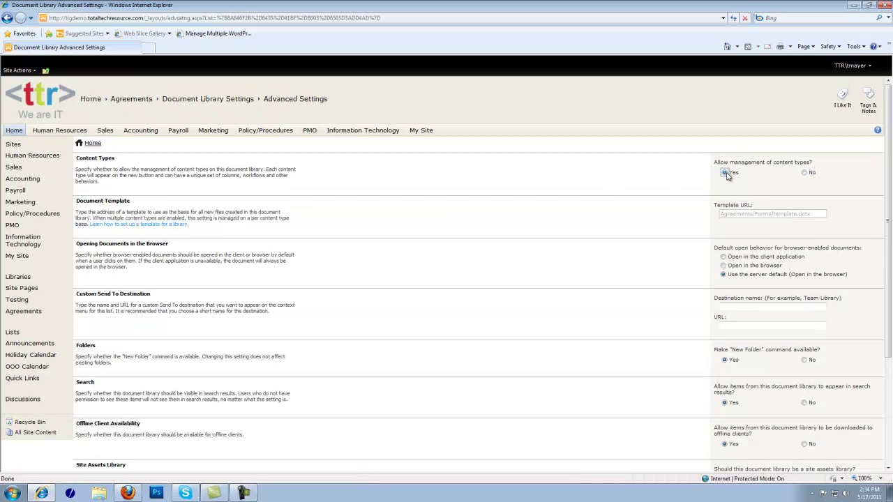
scroll(644, 225, "down", 5)
left_click(776, 446)
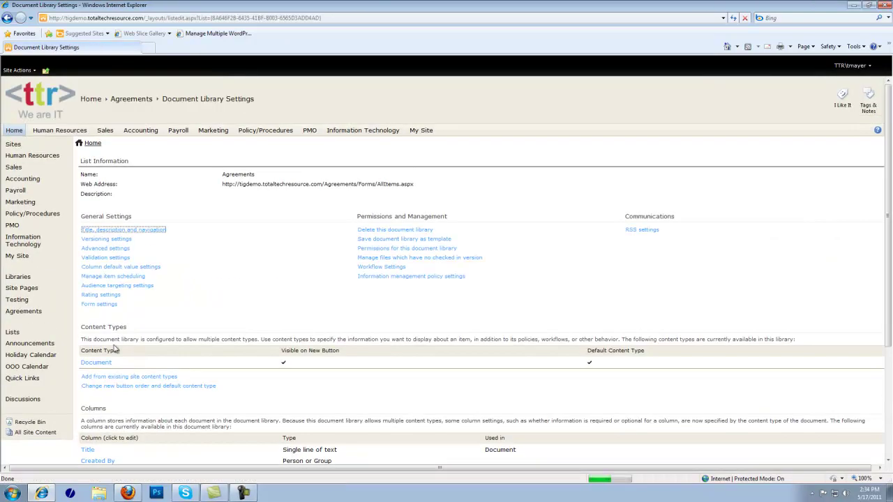
Delete the Document content type from the Agreements library.
left_click_drag(81, 327, 186, 339)
left_click(221, 322)
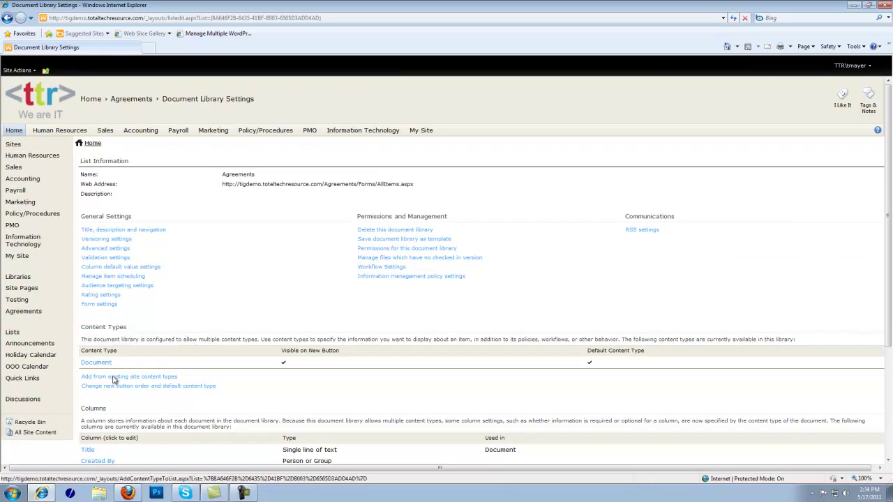
scroll(116, 376, "down", 2)
left_click(95, 305)
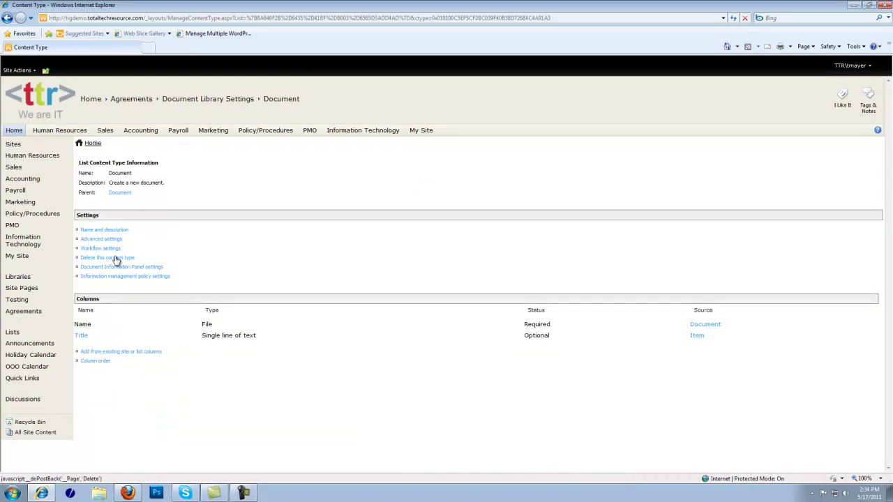
left_click(116, 259)
left_click(464, 280)
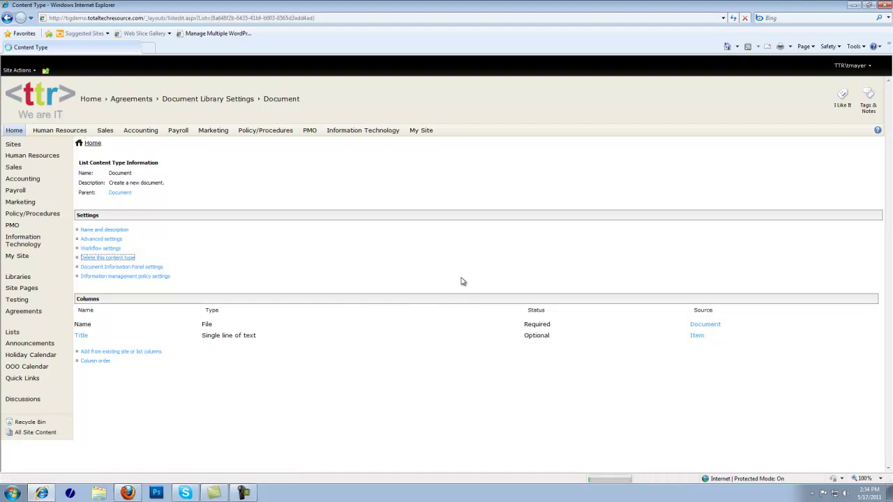
Add the Contract and Legal site content types from the Agreement Content Types group.
scroll(349, 314, "down", 1)
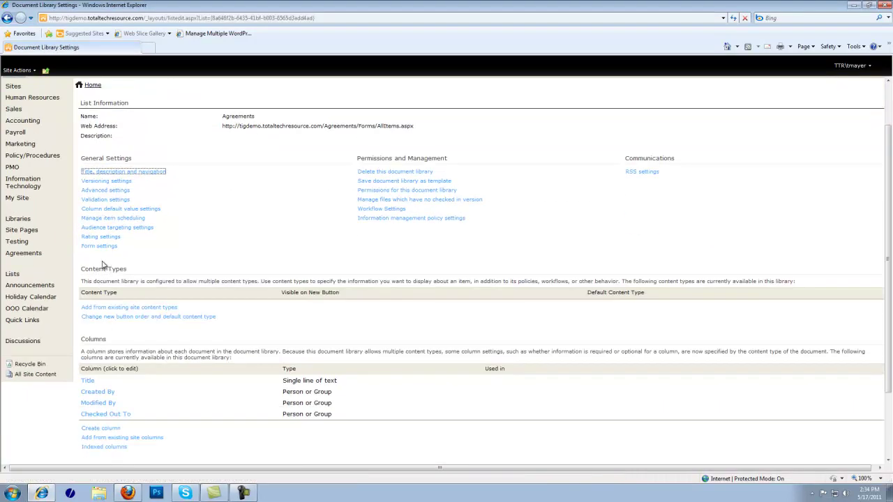
left_click(119, 308)
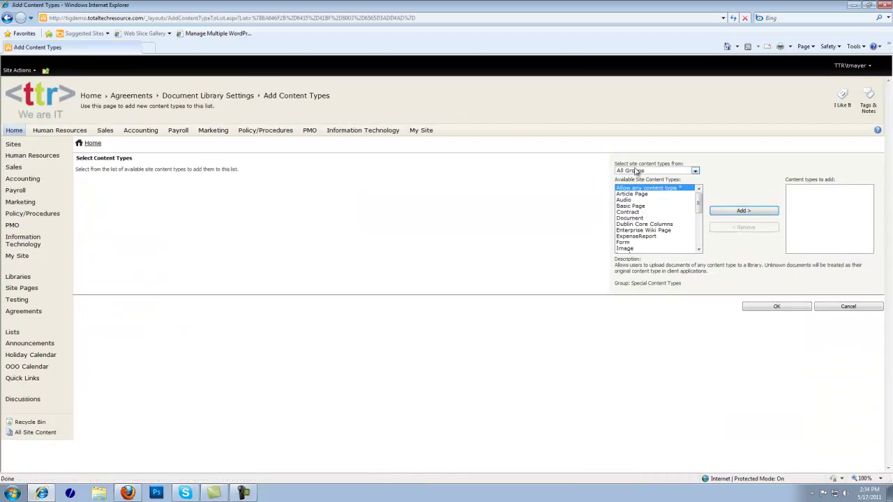
left_click(652, 171)
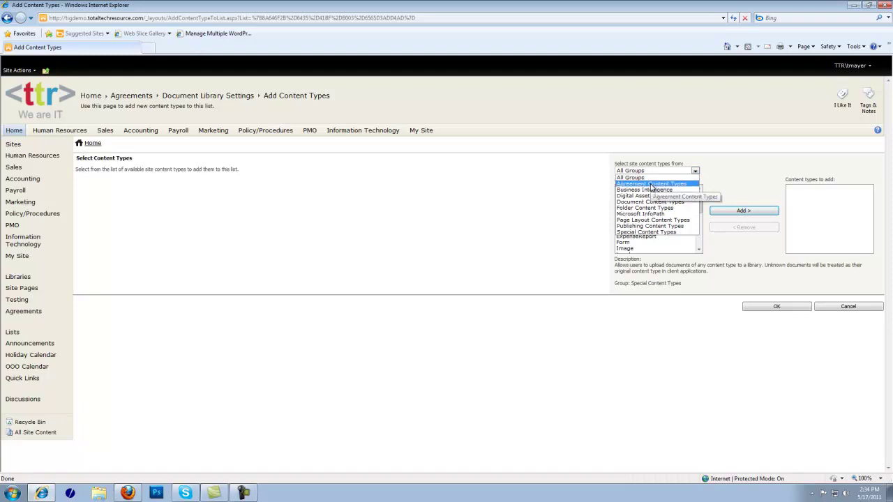
left_click(653, 184)
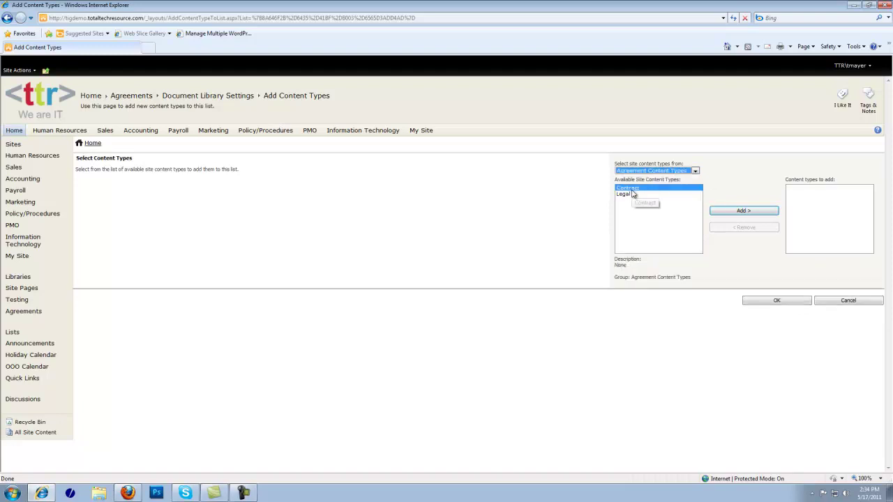
left_click(632, 196)
left_click(632, 189)
left_click(630, 195, "shift")
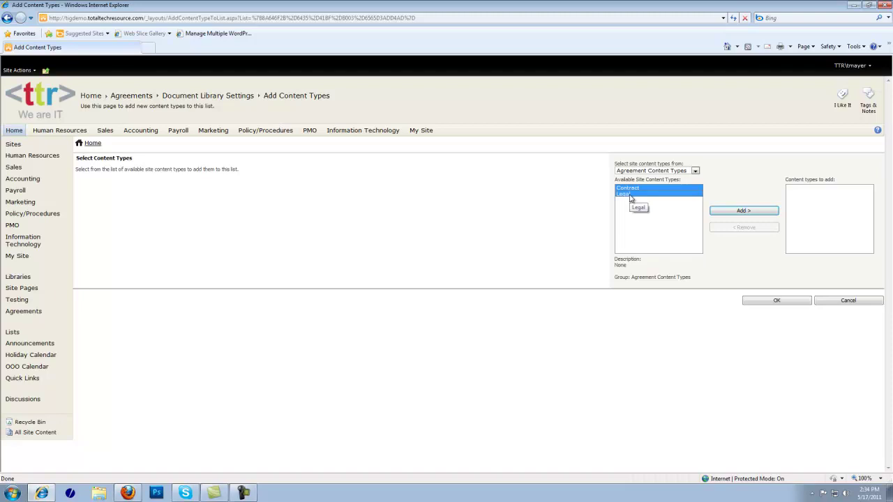
left_click(743, 211)
left_click(771, 308)
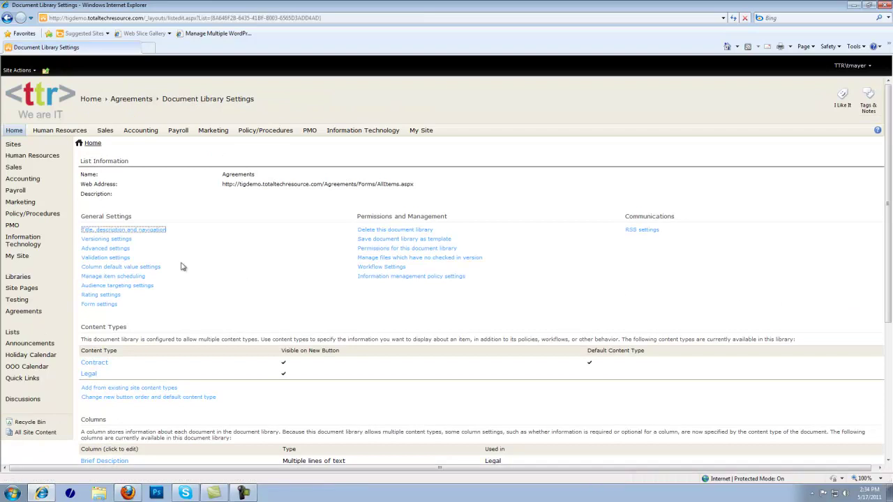
Create a Date Uploaded column of type Date and Time defaulting to Today's Date.
scroll(163, 274, "down", 2)
scroll(104, 272, "down", 2)
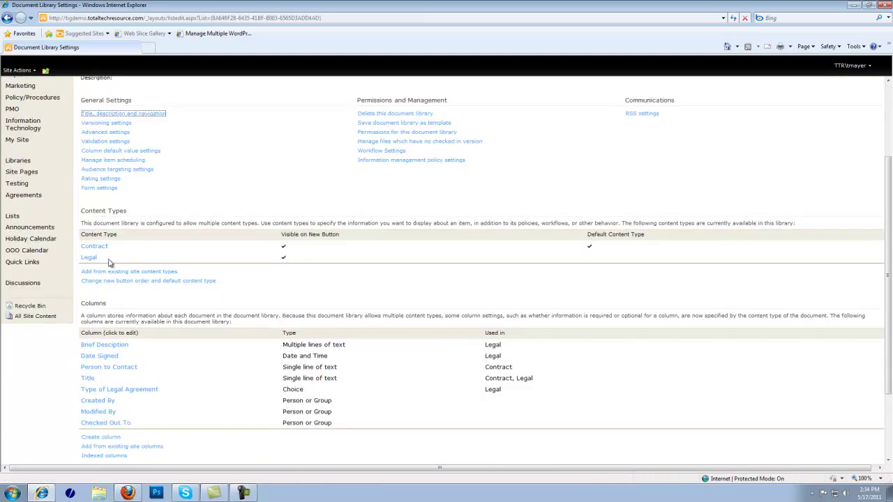
scroll(116, 258, "down", 3)
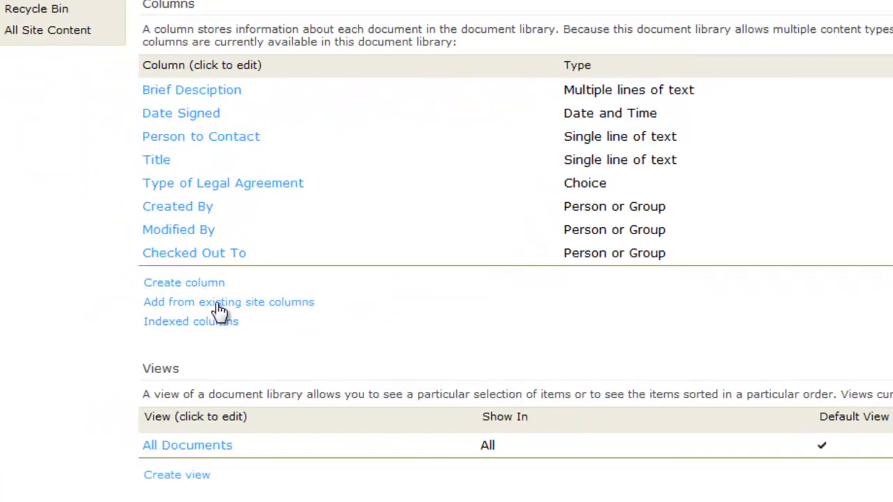
left_click(234, 282)
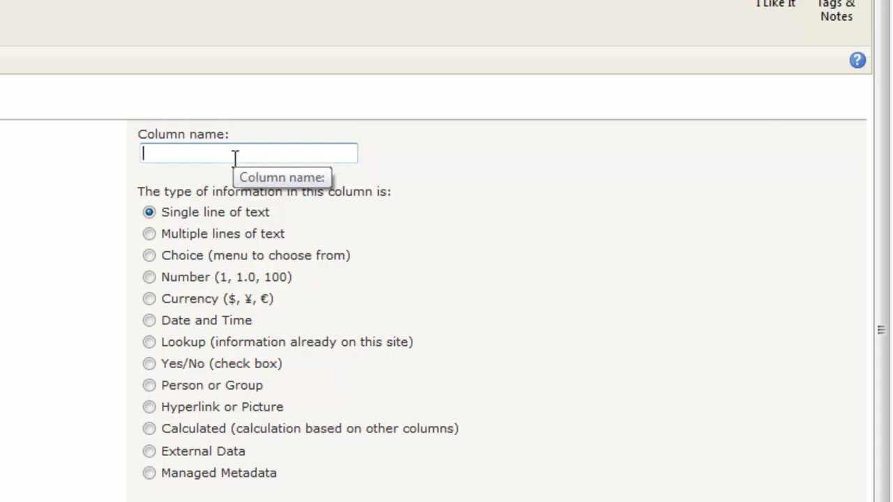
type("Date ")
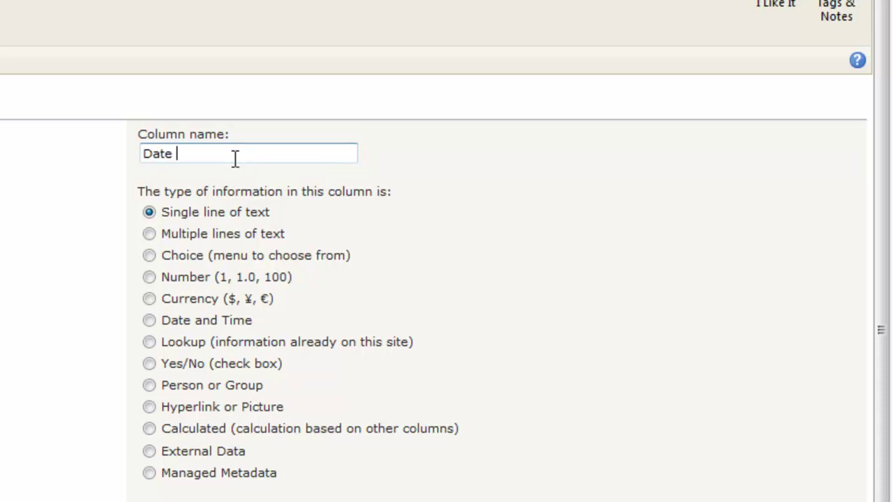
type("Uploaded")
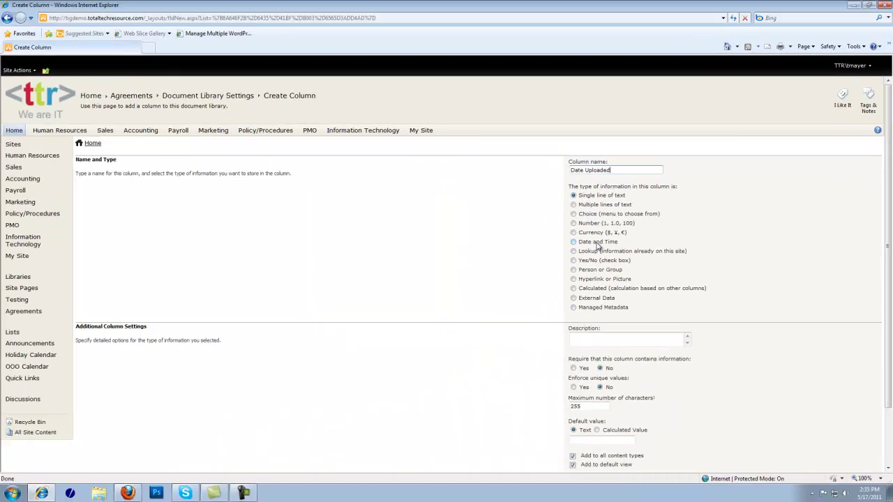
left_click(207, 319)
scroll(691, 213, "down", 2)
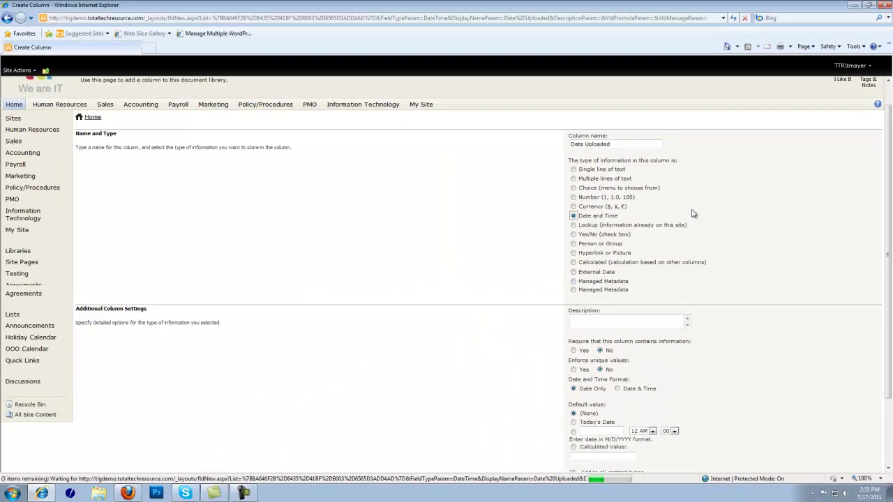
left_click(574, 338)
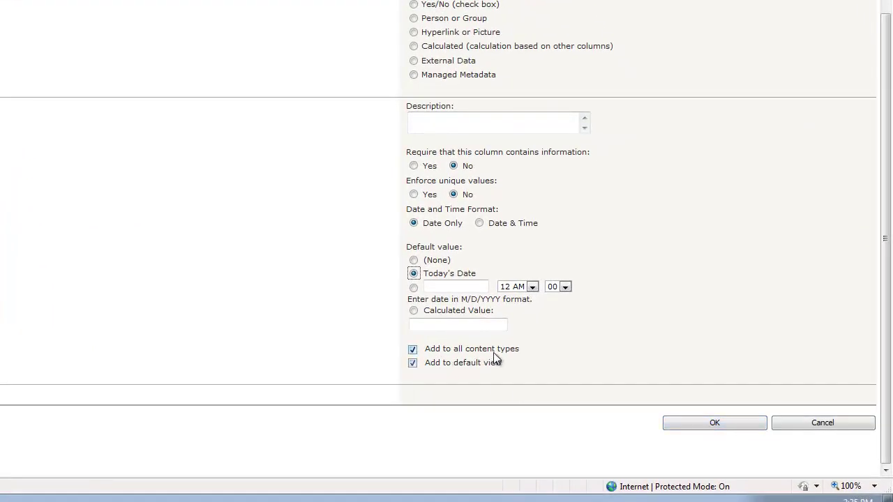
left_click(715, 423)
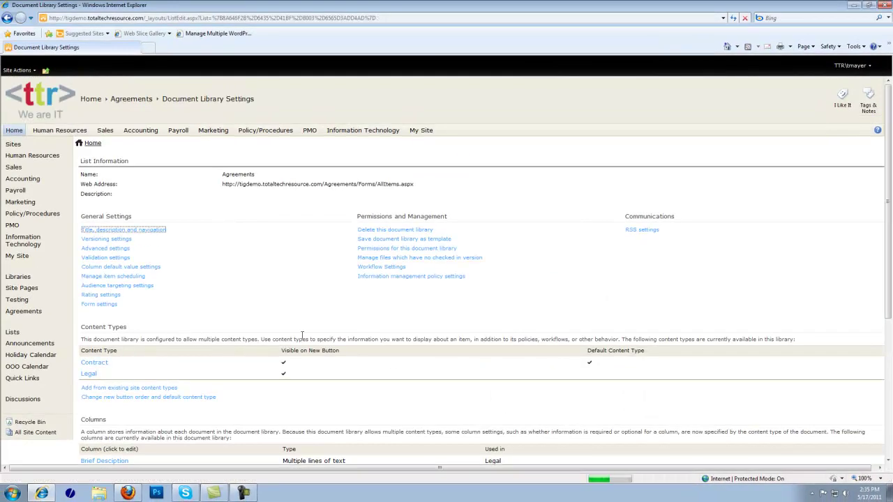
Upload video1.docx from the Desktop to the Agreements library.
left_click(36, 317)
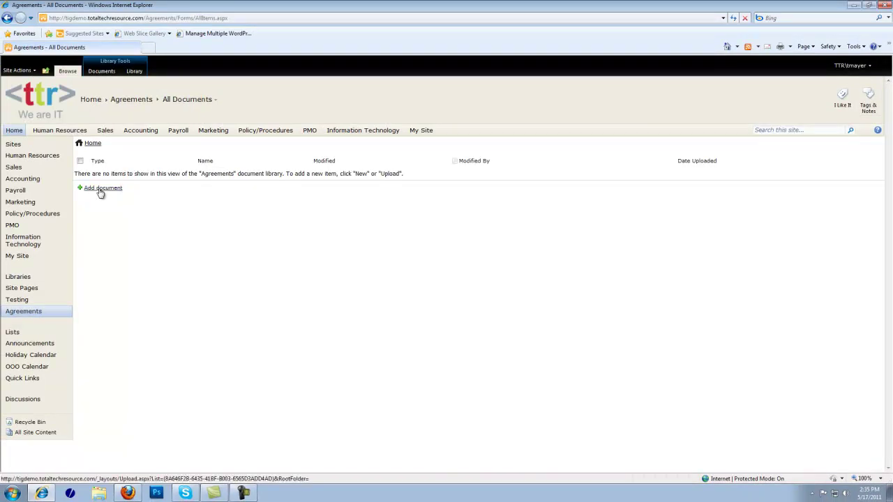
left_click(101, 188)
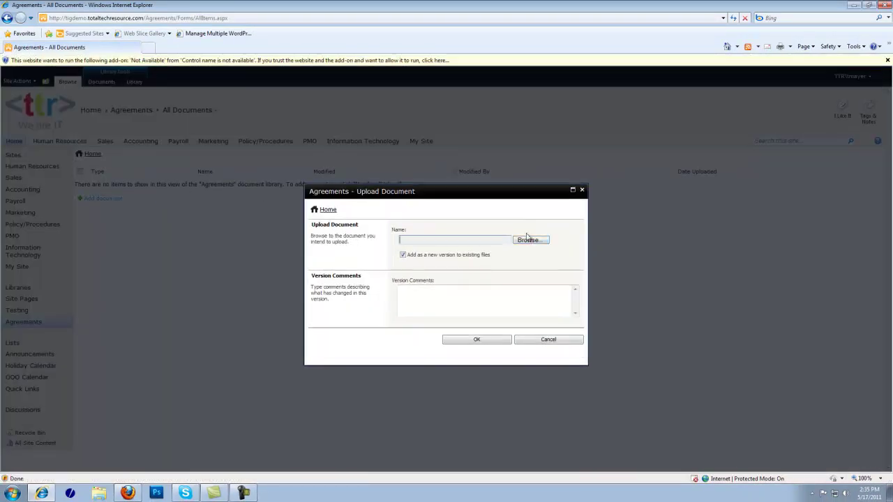
left_click(527, 239)
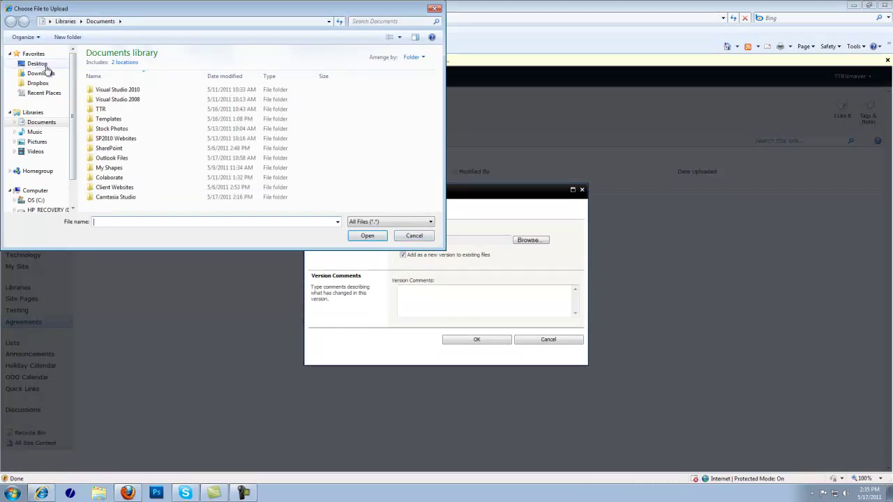
left_click(42, 64)
left_click(246, 118)
scroll(249, 120, "down", 3)
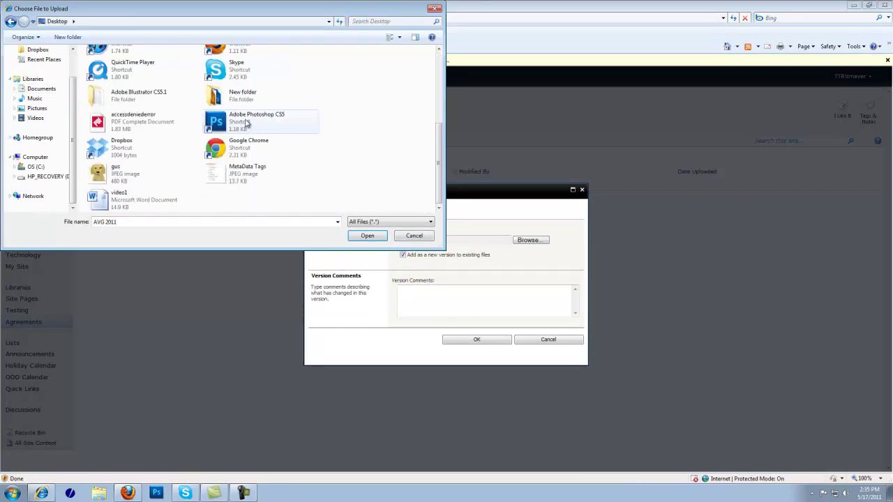
left_click(126, 197)
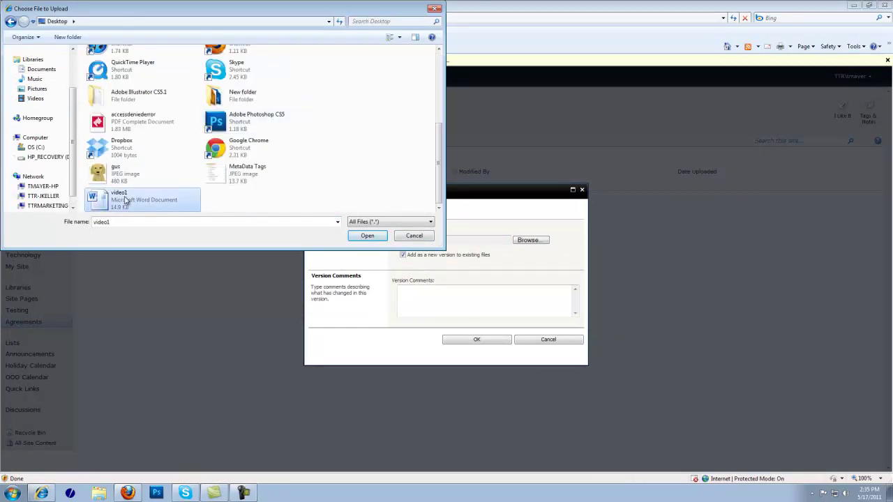
left_click(367, 236)
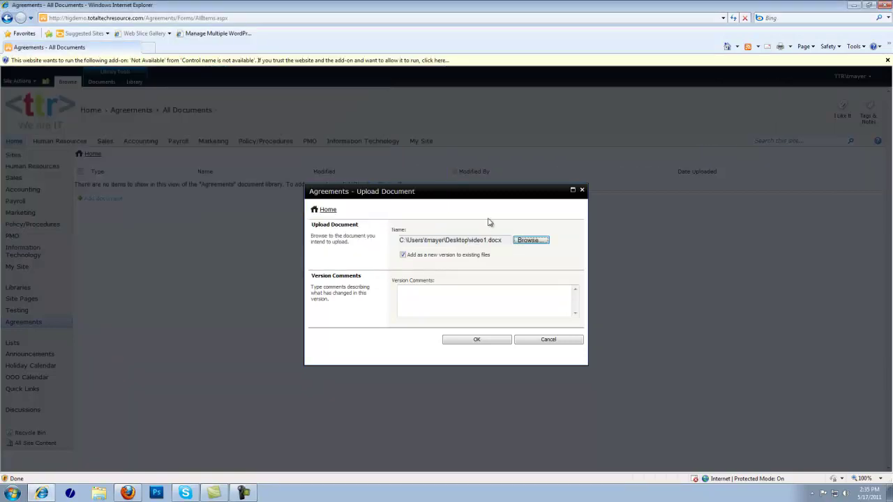
left_click(472, 341)
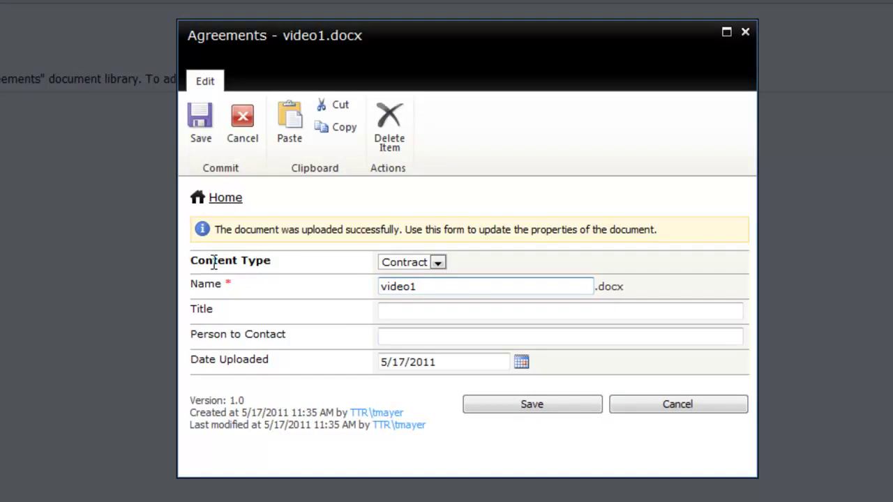
Try the Legal content type for the document, viewing its Legal Agreement 1 type option.
left_click(439, 263)
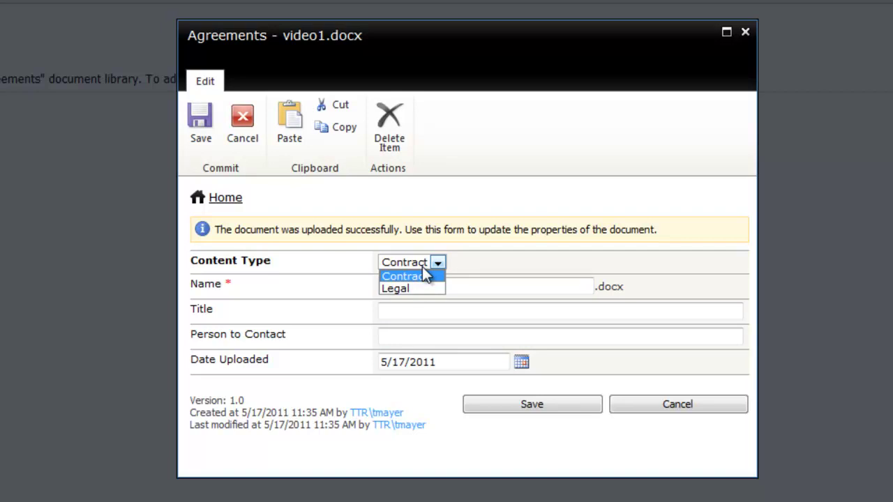
left_click(484, 262)
left_click_drag(243, 335, 353, 335)
left_click(391, 335)
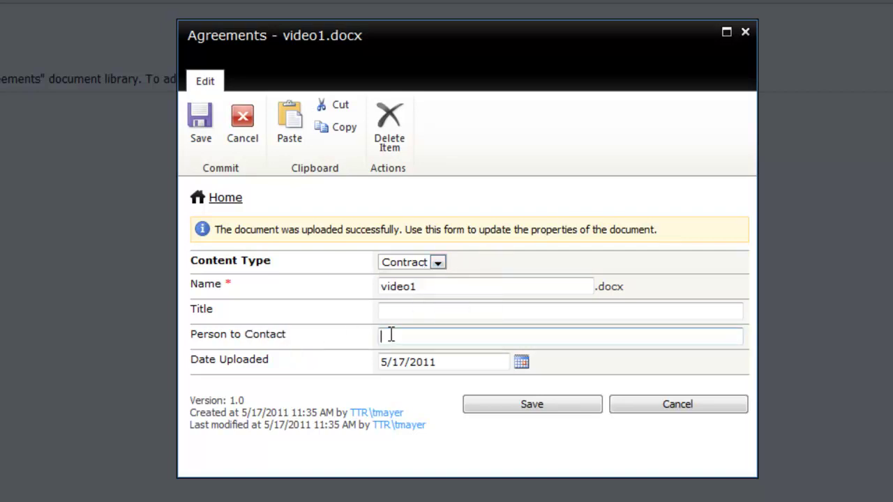
left_click(438, 261)
left_click(407, 288)
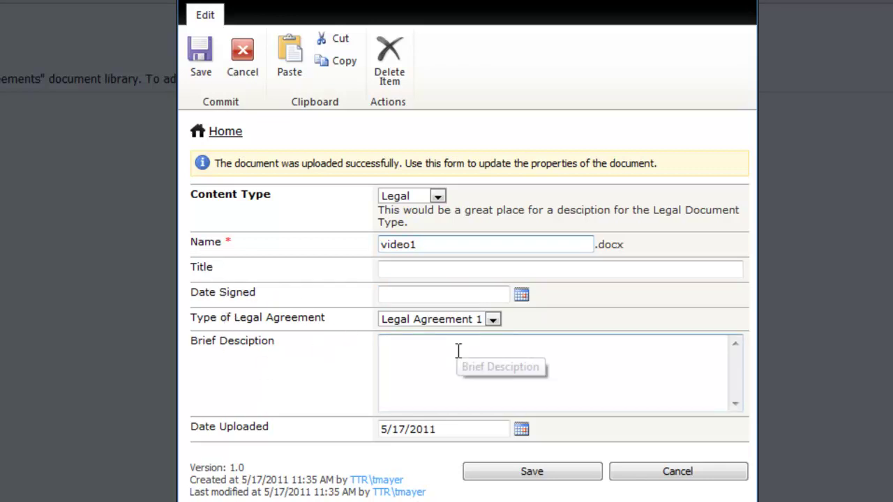
left_click(447, 318)
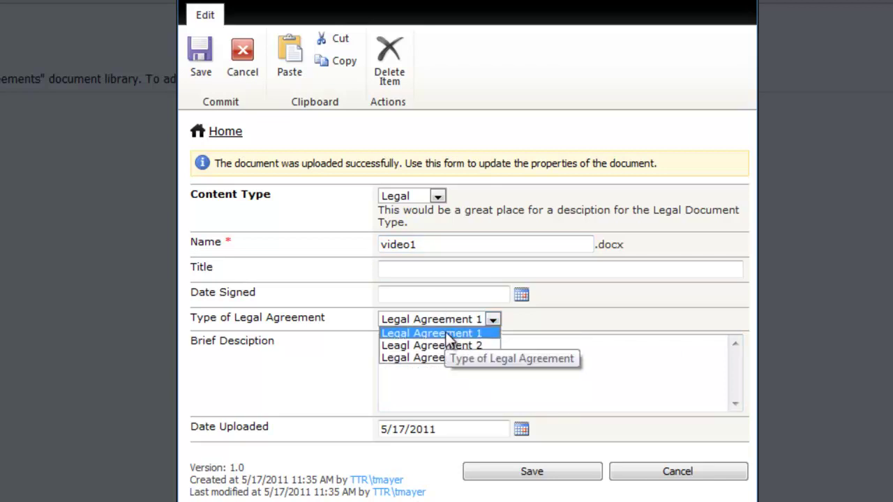
left_click(446, 333)
Switch the content type back to Contract, enter the person to contact, and save.
left_click(438, 196)
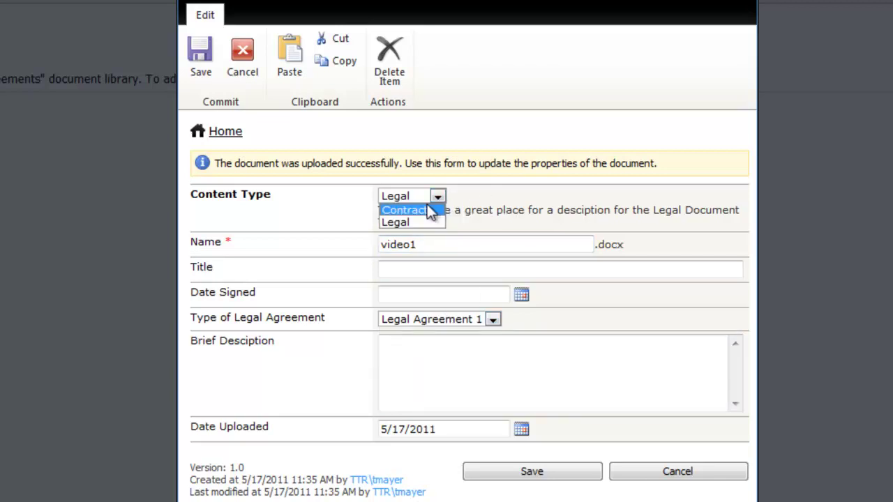
left_click(427, 208)
left_click(391, 309)
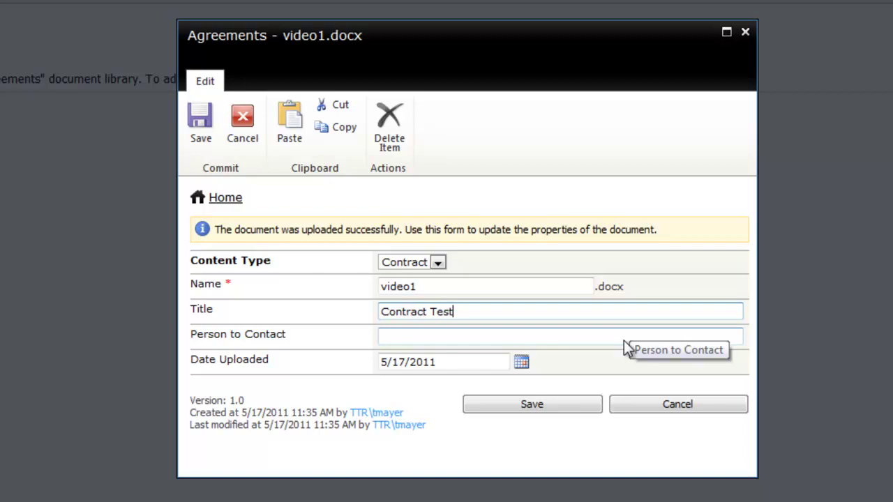
left_click(518, 336)
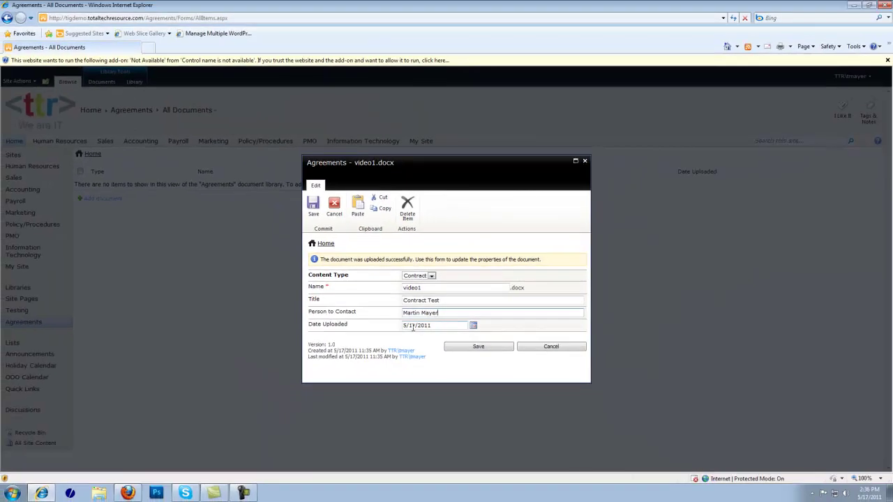
left_click(479, 347)
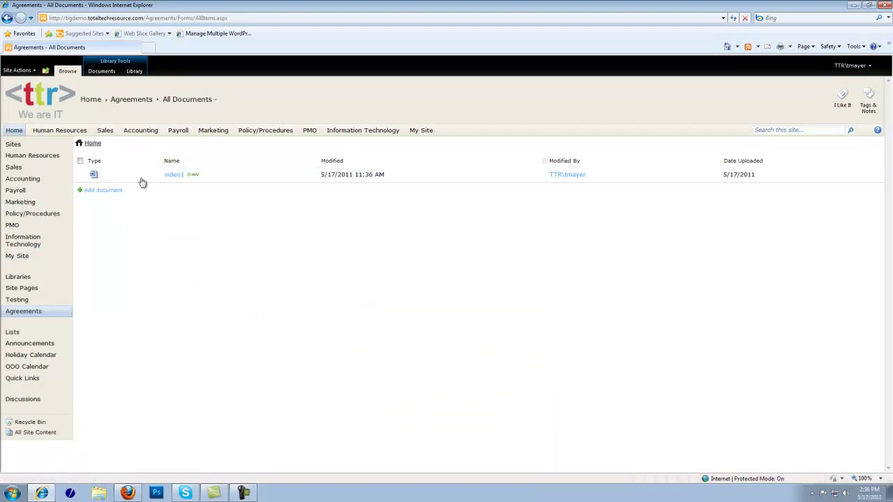
left_click(102, 191)
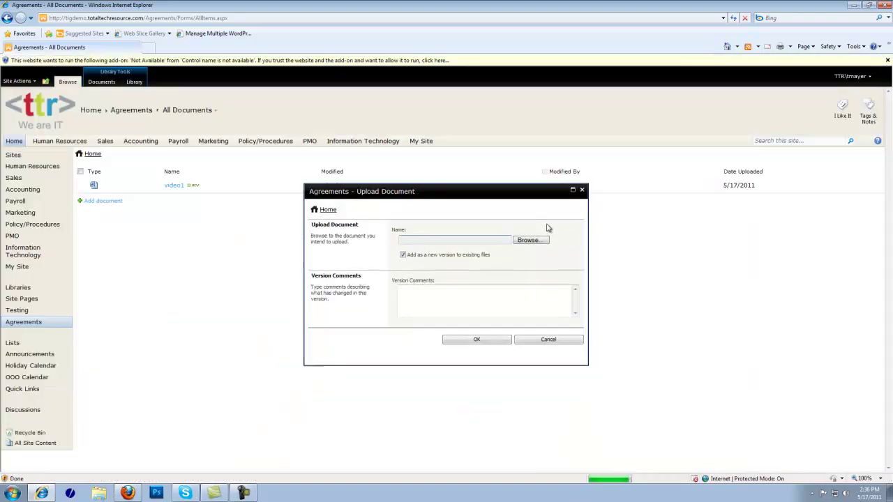
Upload the MetaData Tags image to the Agreements library.
left_click(532, 240)
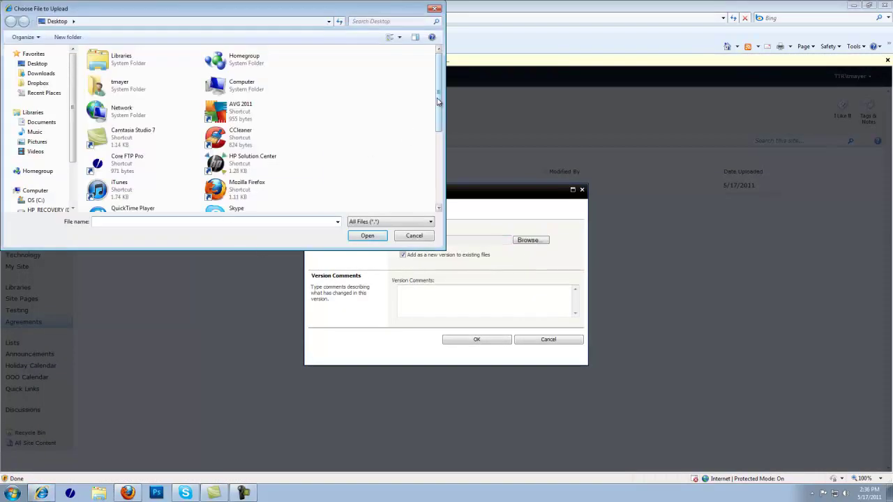
left_click_drag(439, 103, 438, 179)
left_click(232, 180)
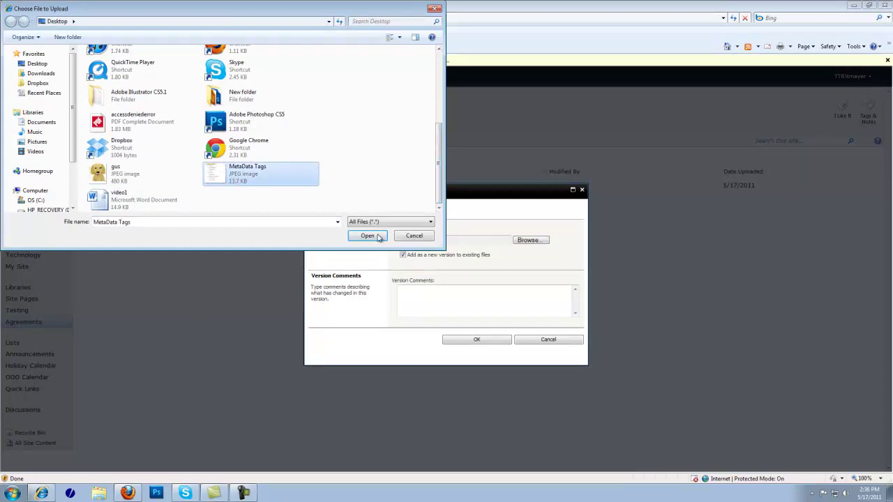
left_click(377, 236)
left_click(477, 340)
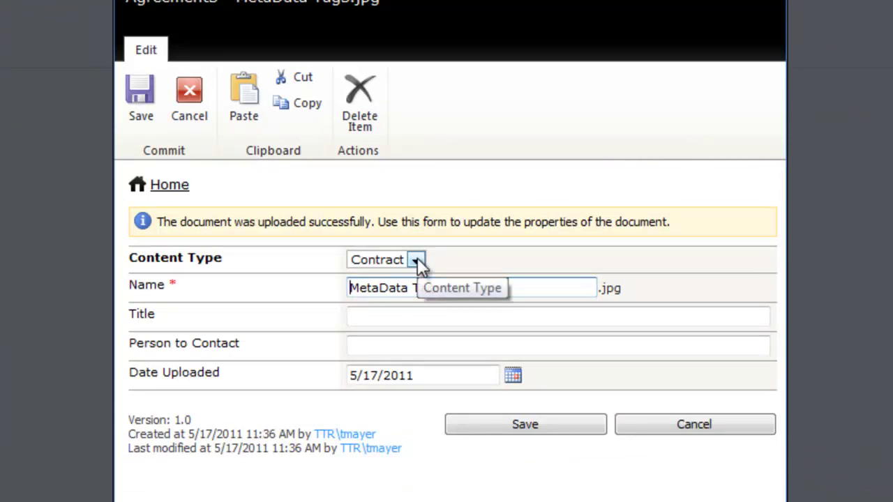
Set content type Legal, title Legal Test, and Date Signed 5/10/2011.
left_click(418, 259)
left_click(377, 292)
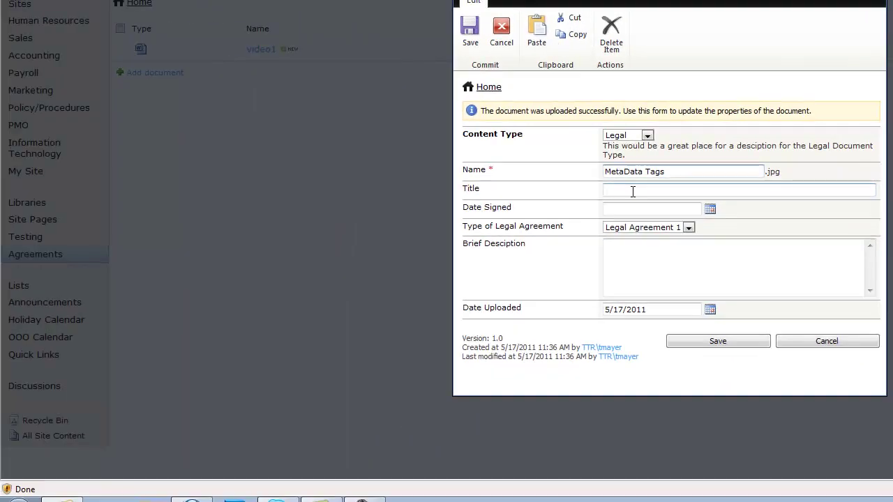
left_click(633, 190)
type("gal Test")
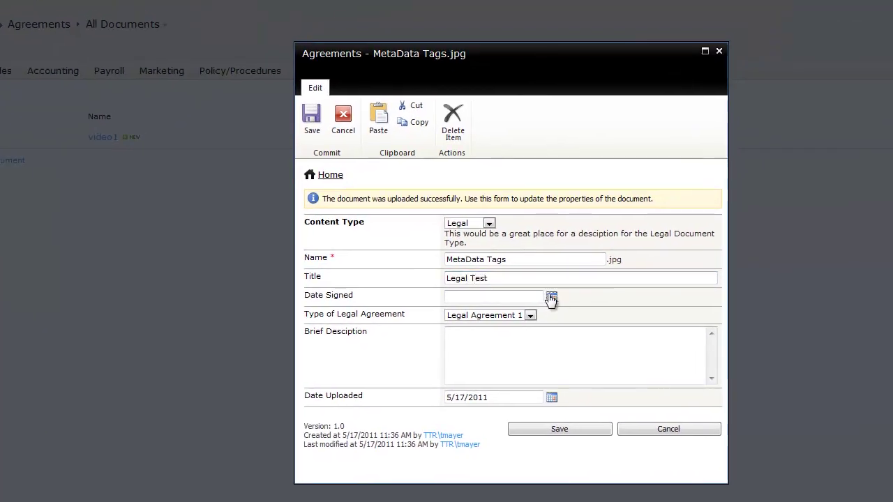
left_click(552, 297)
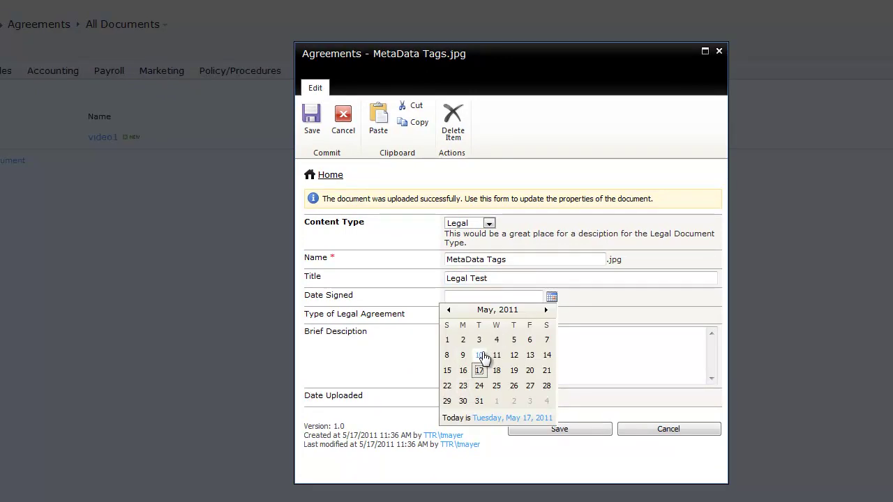
left_click(479, 355)
Choose legal agreement type 2, correct the brief description, and save the properties.
left_click(520, 316)
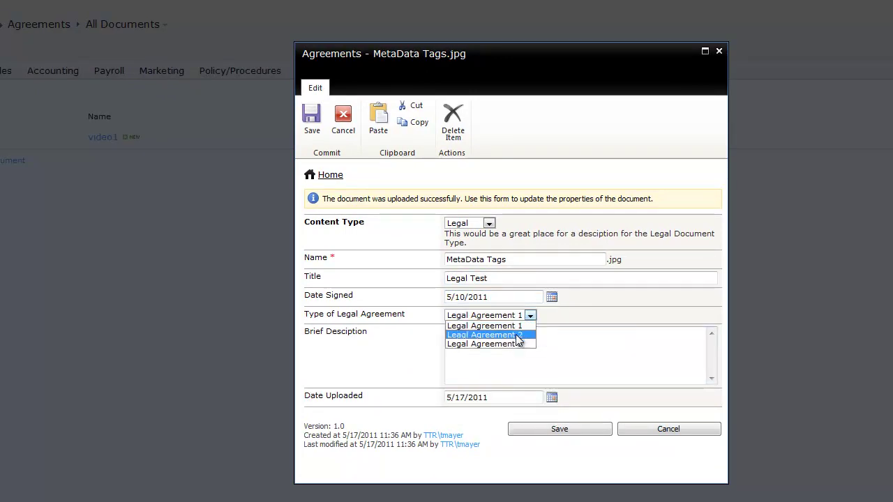
left_click(518, 336)
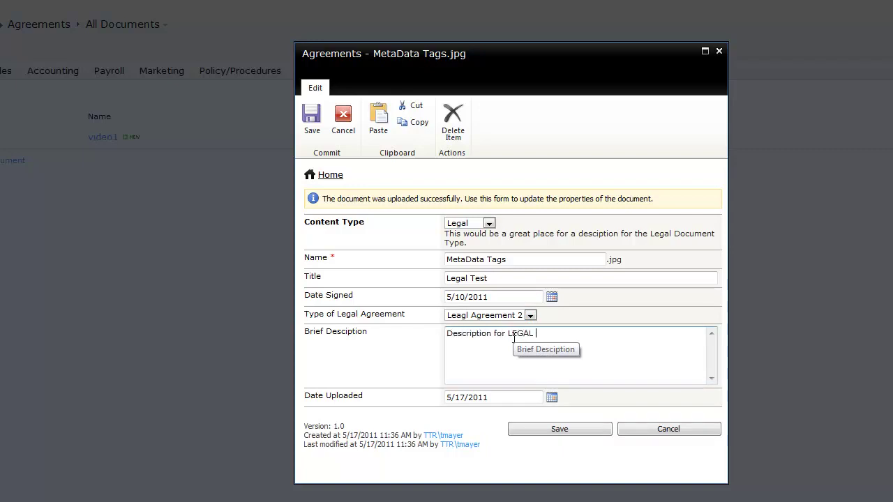
key("BackSpace")
key("BackSpace")
key("BackSpace")
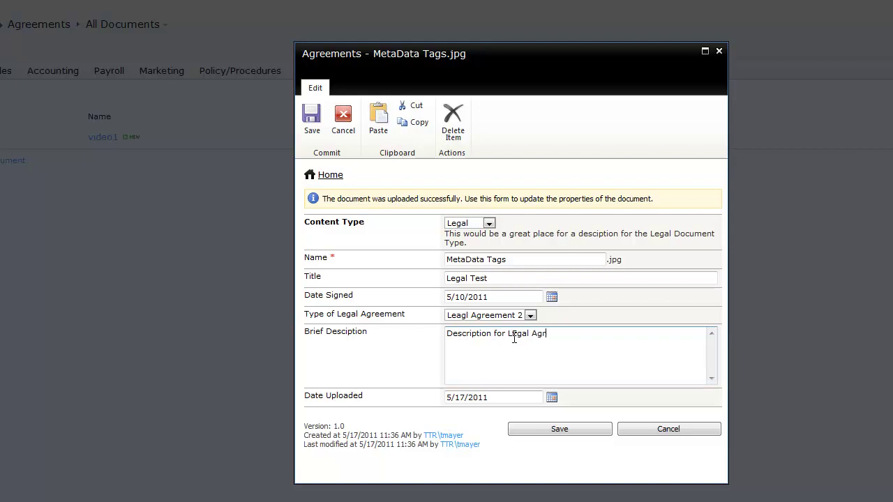
type("2")
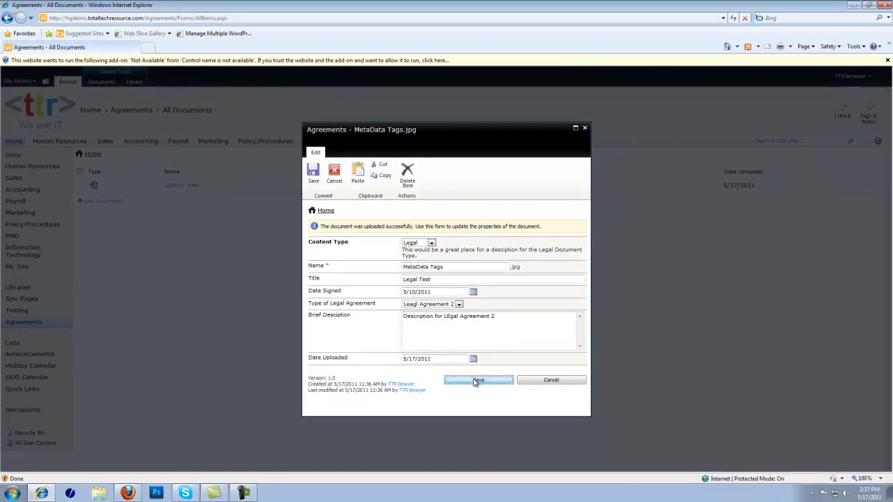
left_click(478, 380)
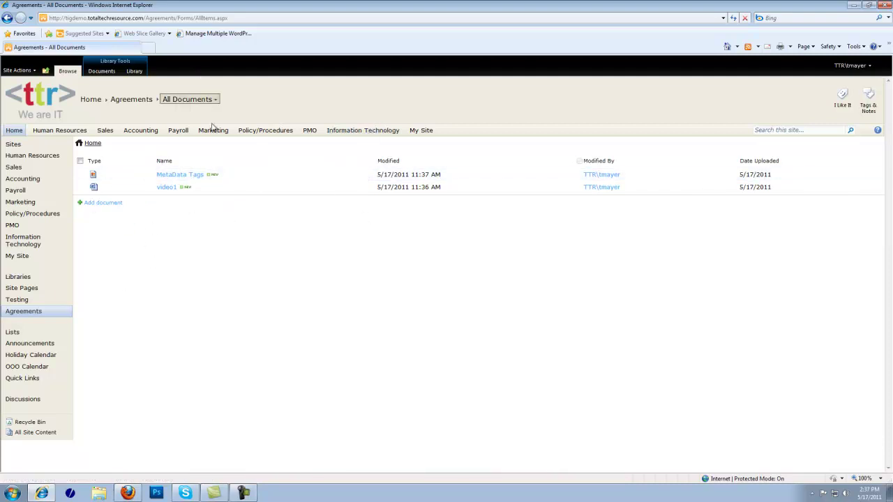
Start a new Standard view named Legal for the Agreements library.
left_click(135, 73)
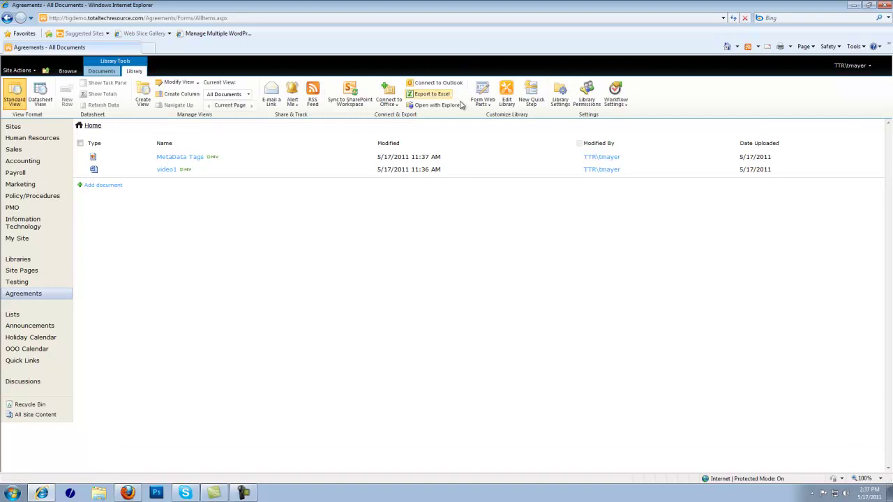
left_click(143, 95)
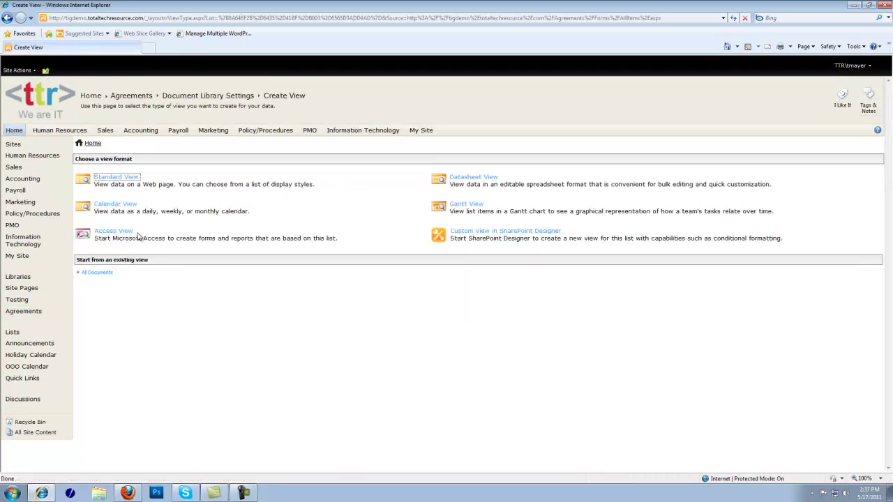
left_click(125, 179)
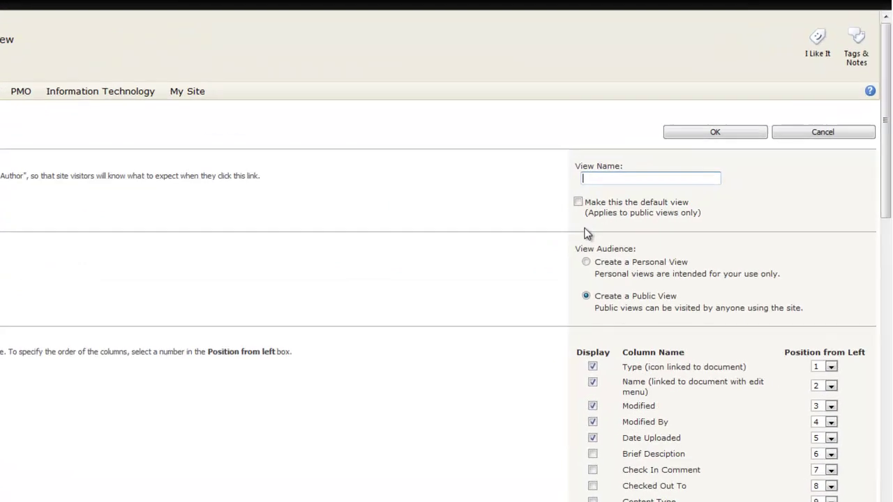
type("Legal")
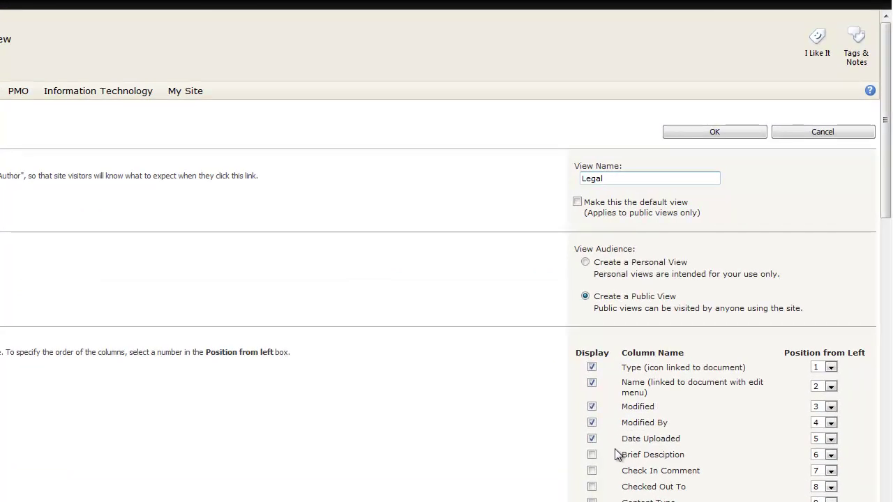
Hide Modified and Modified By; show Brief Description, Content Type, Type of Legal Agreement, Date Signed.
left_click_drag(888, 215, 888, 252)
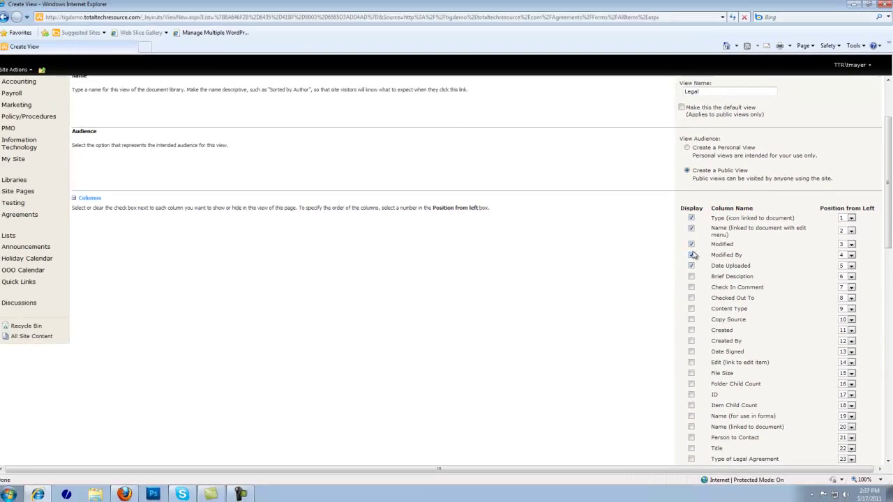
left_click(592, 262)
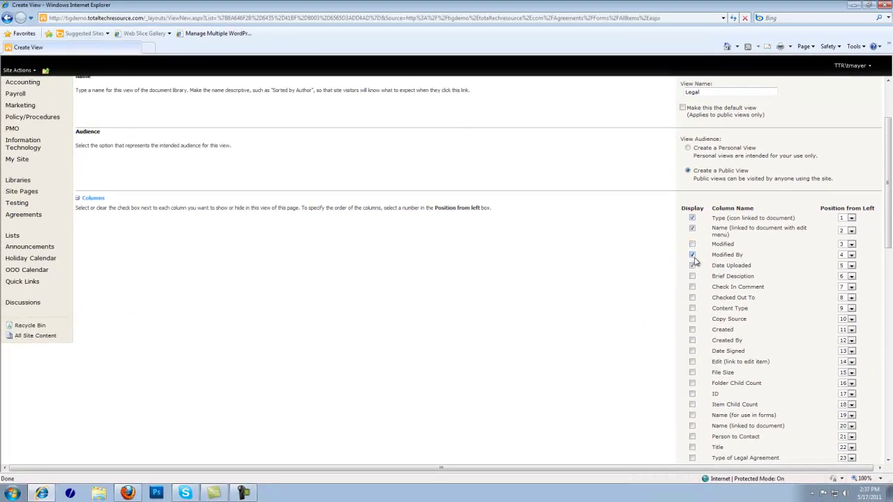
left_click(693, 255)
left_click(693, 278)
left_click(693, 309)
scroll(701, 309, "down", 2)
left_click(692, 400)
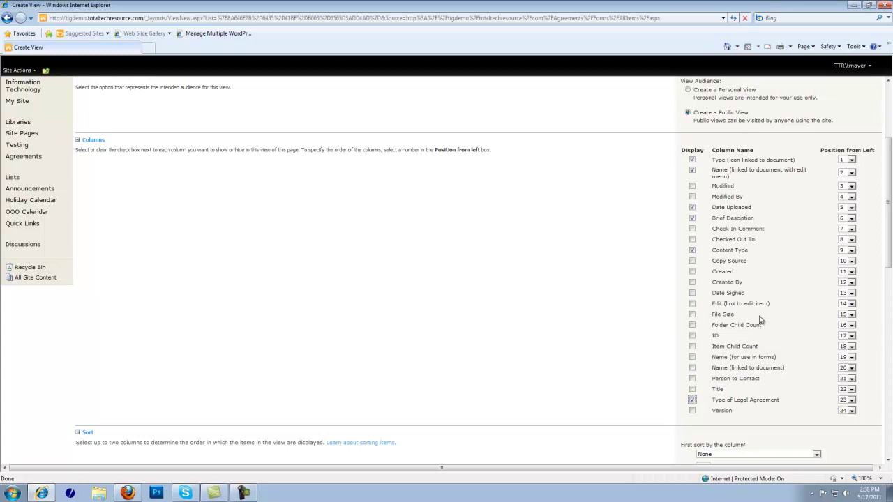
left_click(693, 293)
scroll(803, 309, "up", 3)
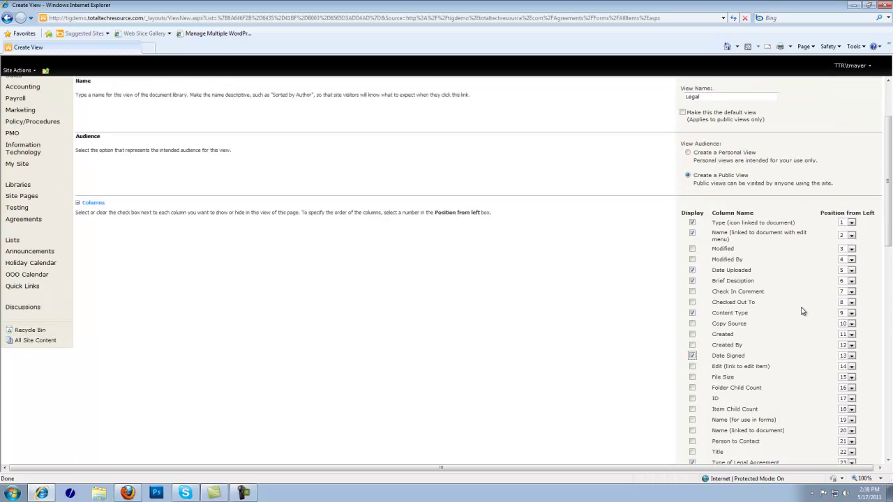
scroll(803, 309, "down", 1)
scroll(802, 309, "up", 1)
scroll(802, 309, "down", 2)
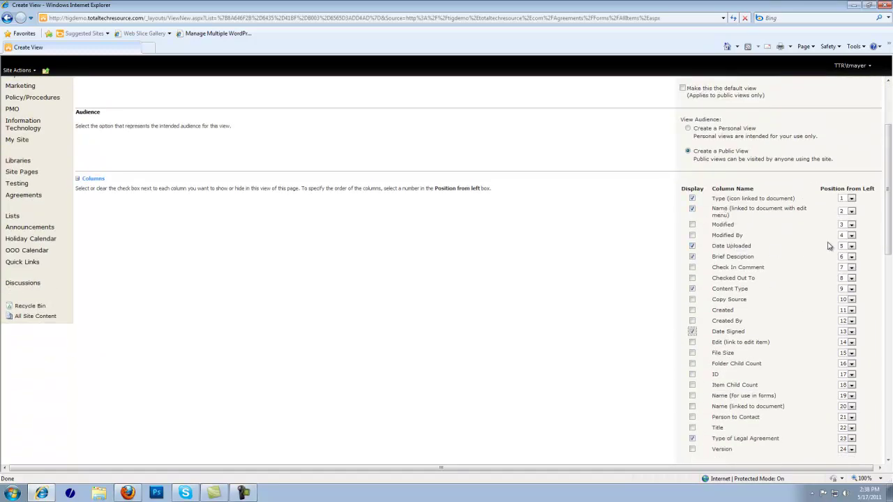
Position Content Type third and Brief Description fourth, then save the Legal view.
left_click(852, 289)
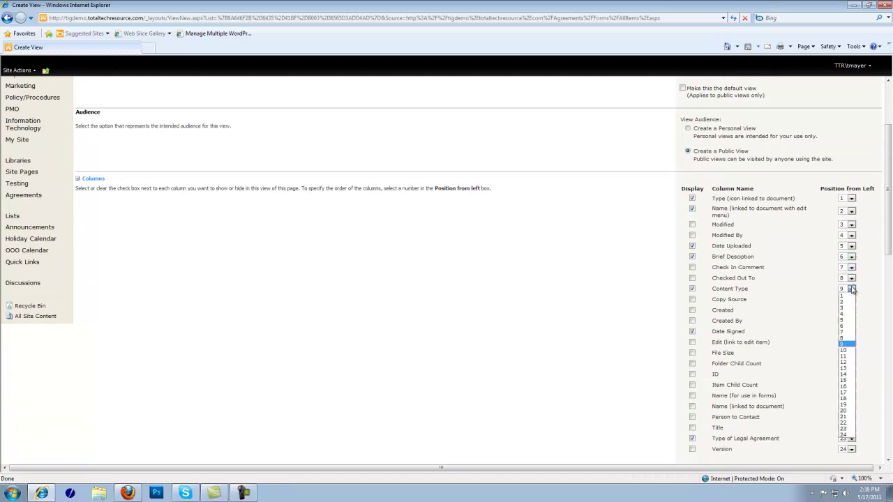
left_click(847, 309)
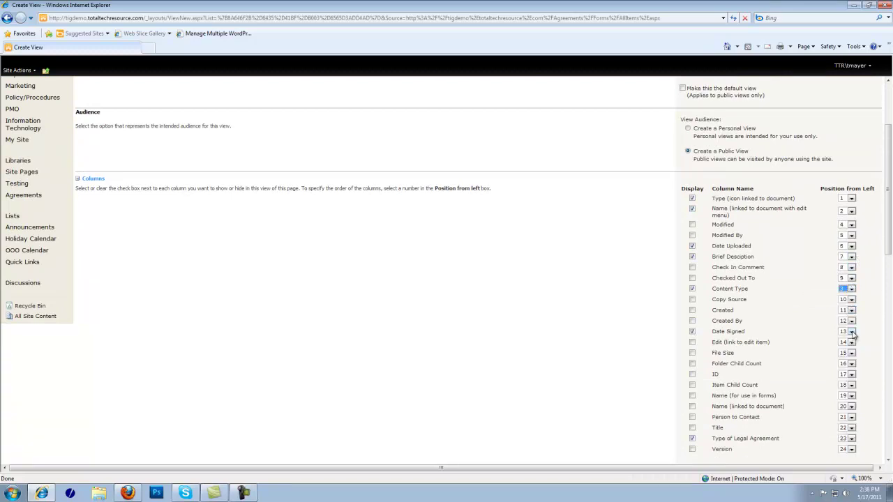
left_click(852, 257)
left_click(844, 282)
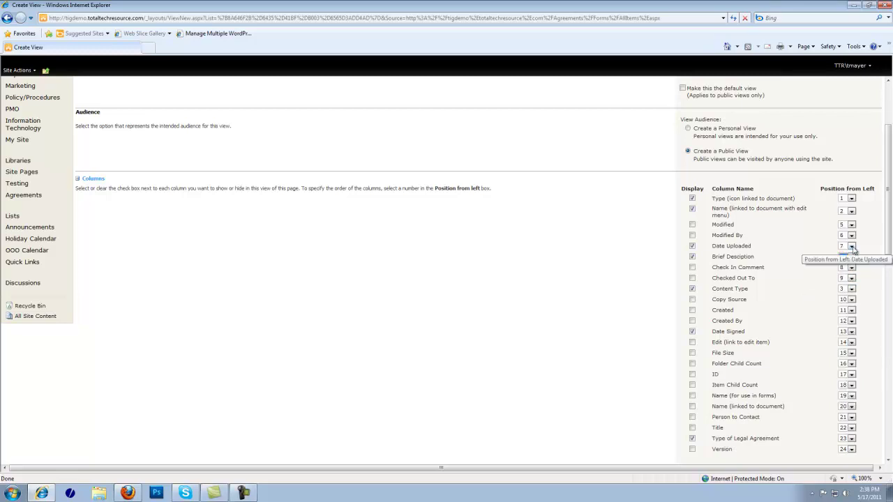
scroll(853, 250, "up", 3)
left_click(771, 159)
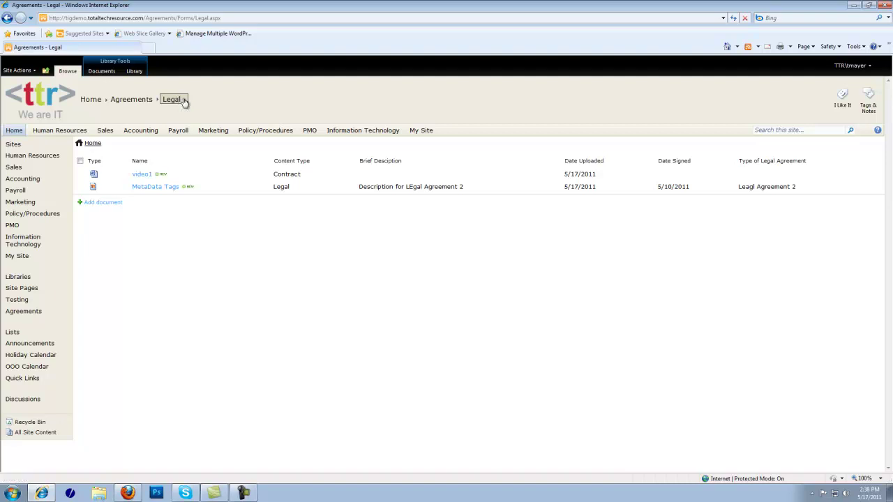
Modify the Legal view to show only items where Content Type equals Legal.
left_click(184, 102)
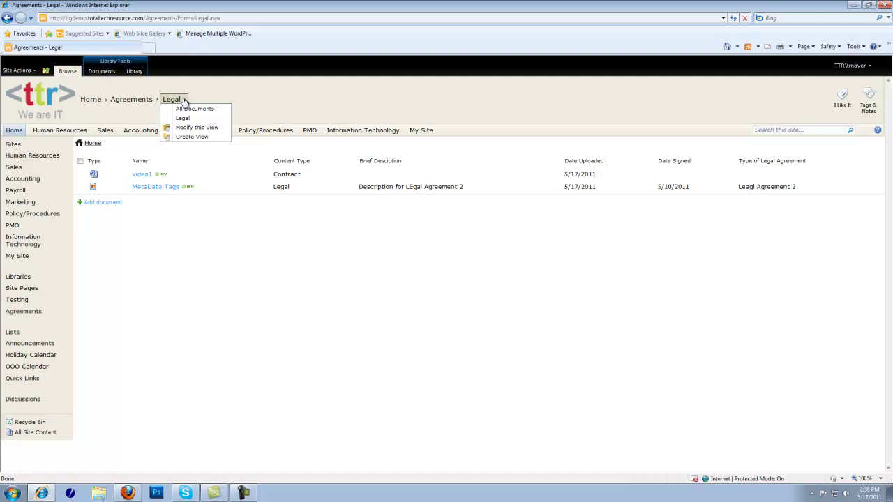
left_click(193, 128)
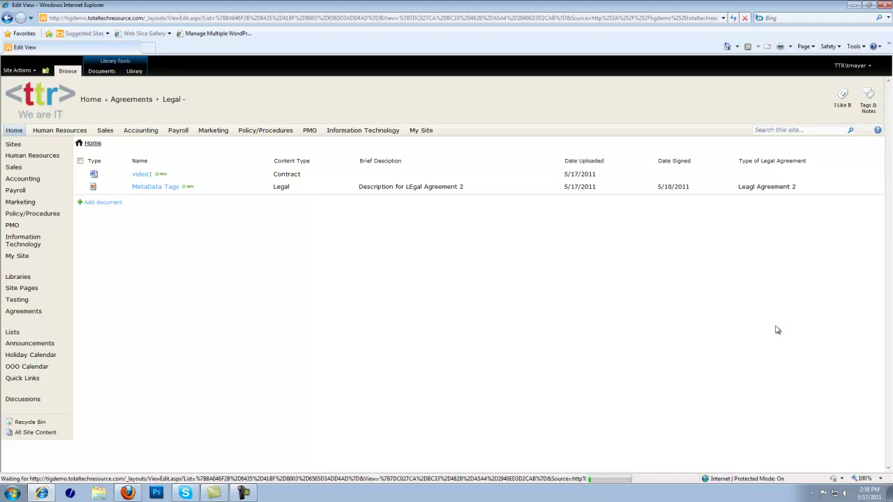
scroll(777, 329, "down", 10)
scroll(233, 234, "up", 2)
scroll(233, 234, "down", 2)
scroll(223, 221, "up", 3)
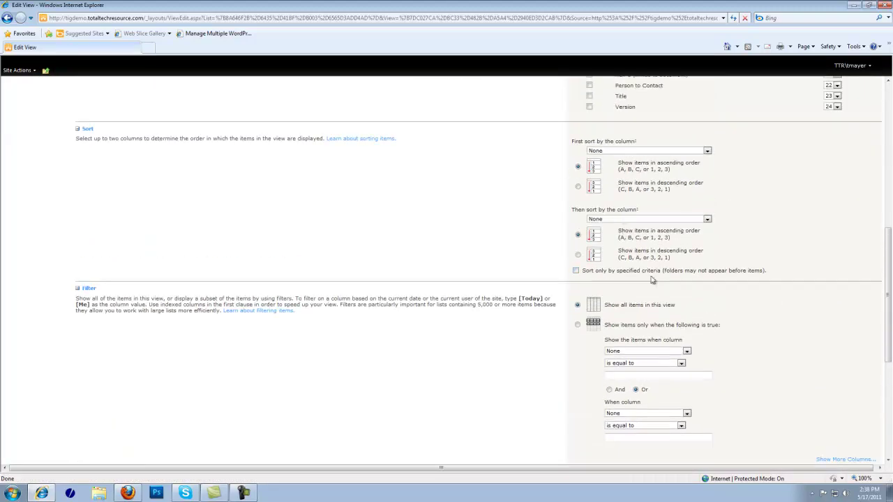
scroll(652, 279, "down", 2)
left_click(578, 266)
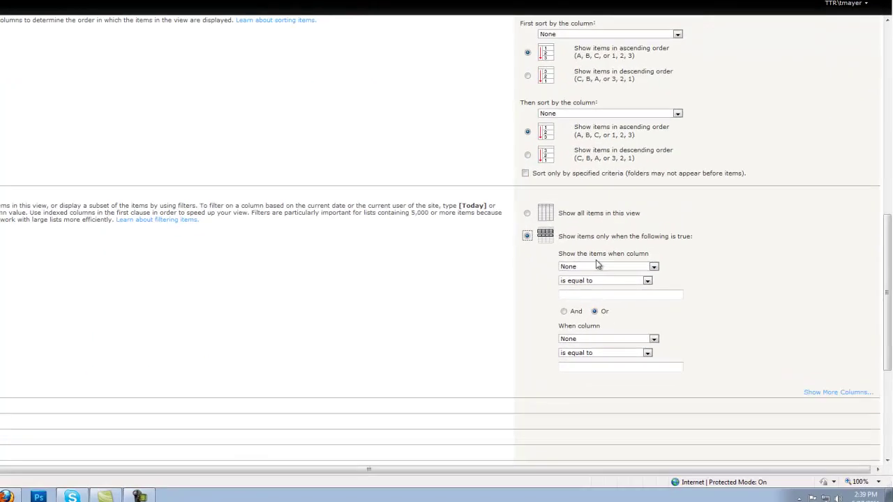
left_click(630, 268)
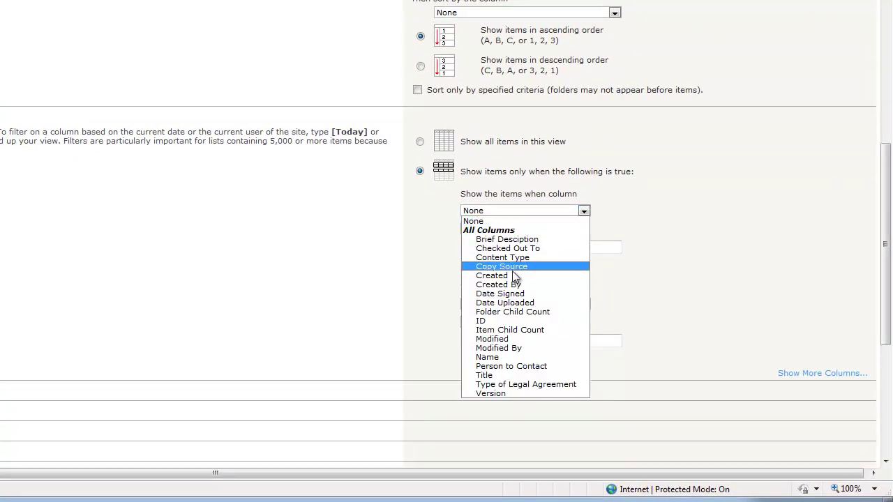
left_click(527, 258)
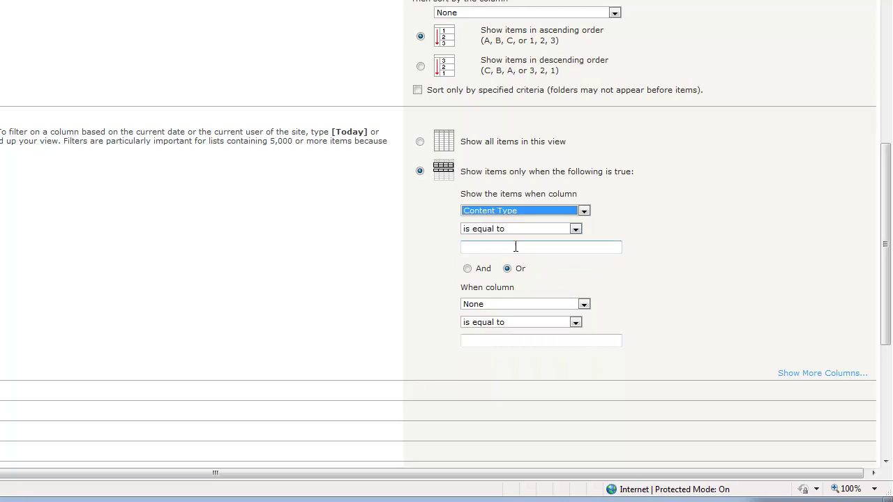
left_click(516, 246)
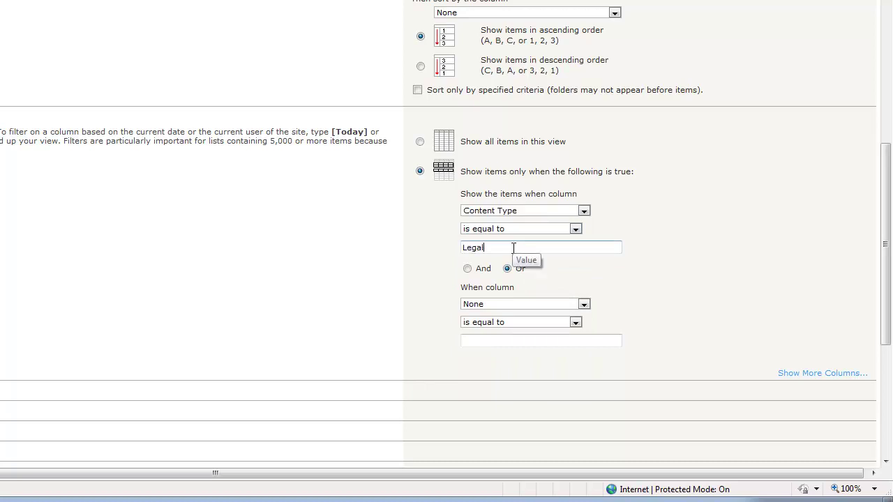
left_click_drag(887, 274, 886, 382)
left_click(707, 414)
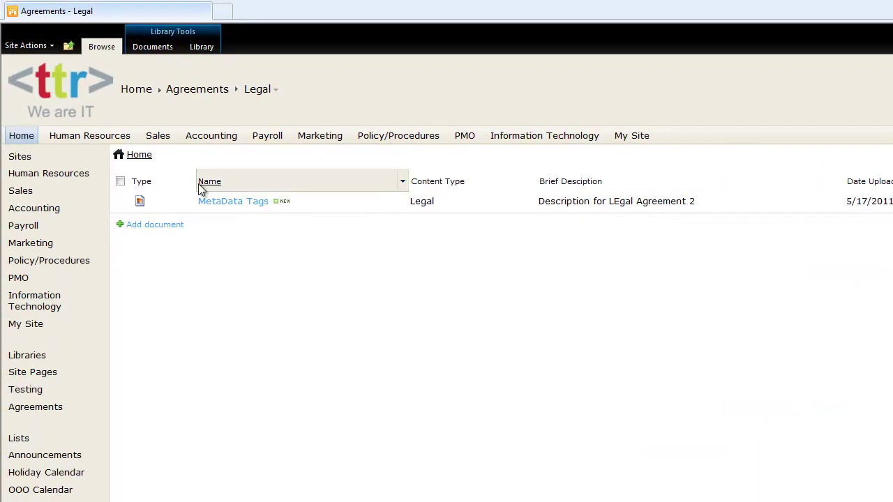
Compare the All Documents view with the filtered Legal view.
left_click(273, 93)
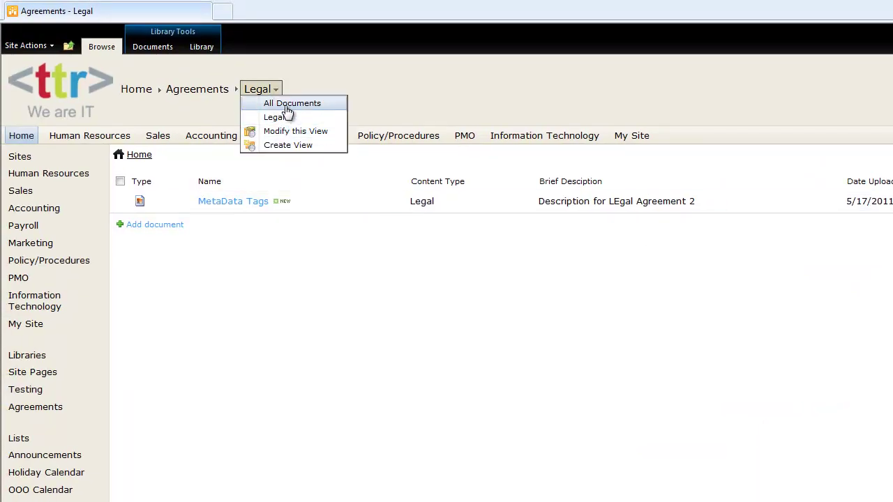
left_click(287, 106)
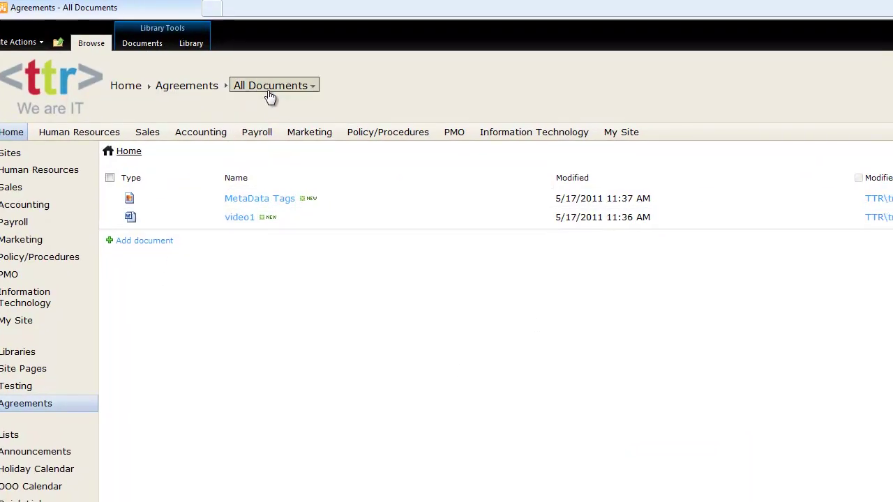
left_click(271, 92)
left_click(274, 120)
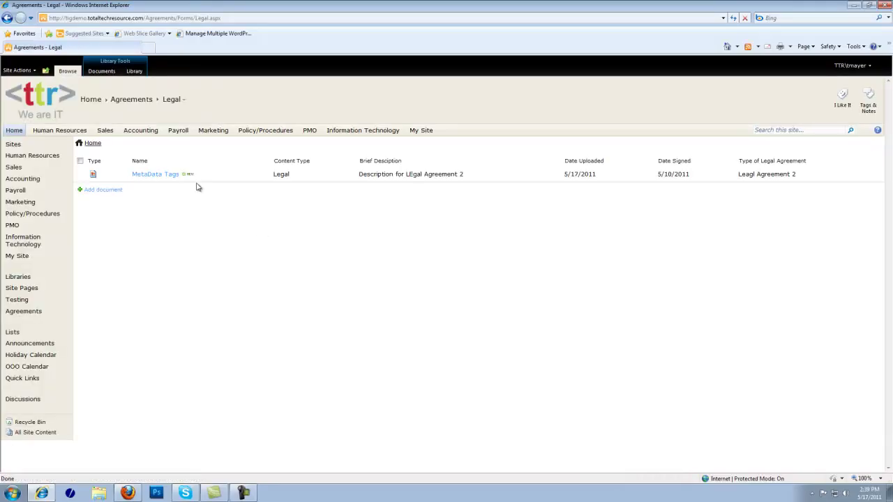
left_click(132, 70)
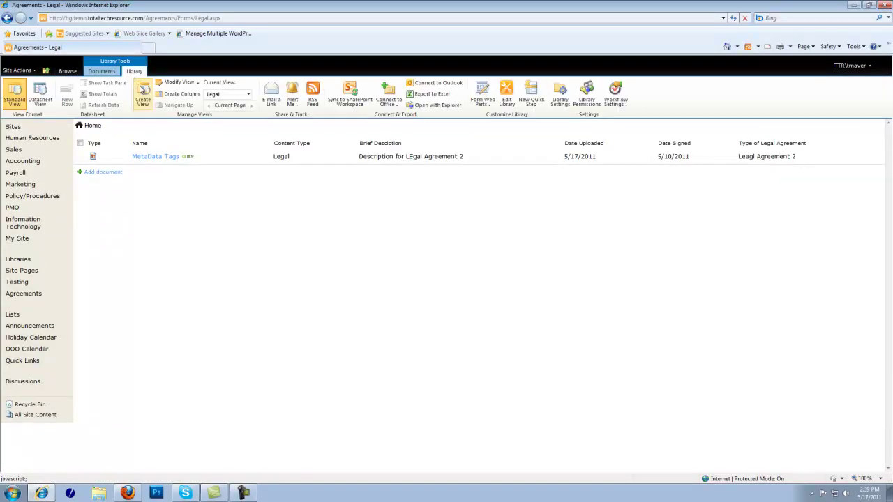
left_click(142, 94)
Start a Standard view hiding Modified and showing Person to Contact as the third column.
left_click(119, 177)
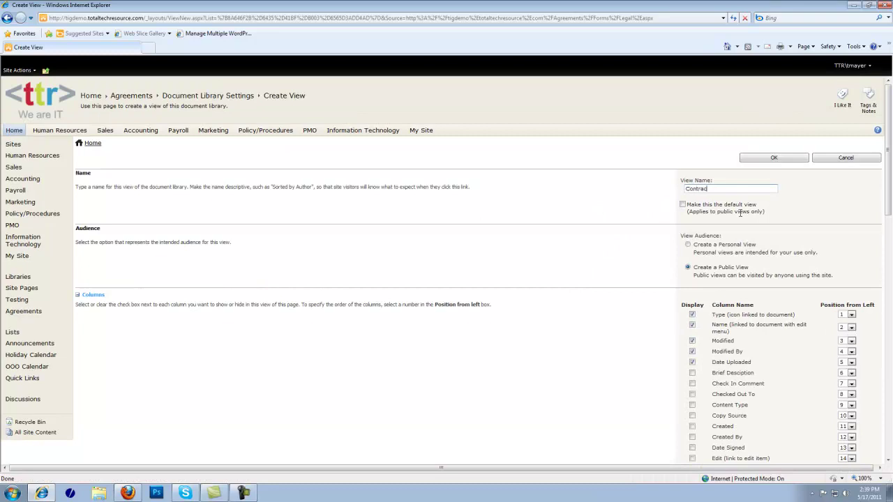
scroll(892, 171, "down", 5)
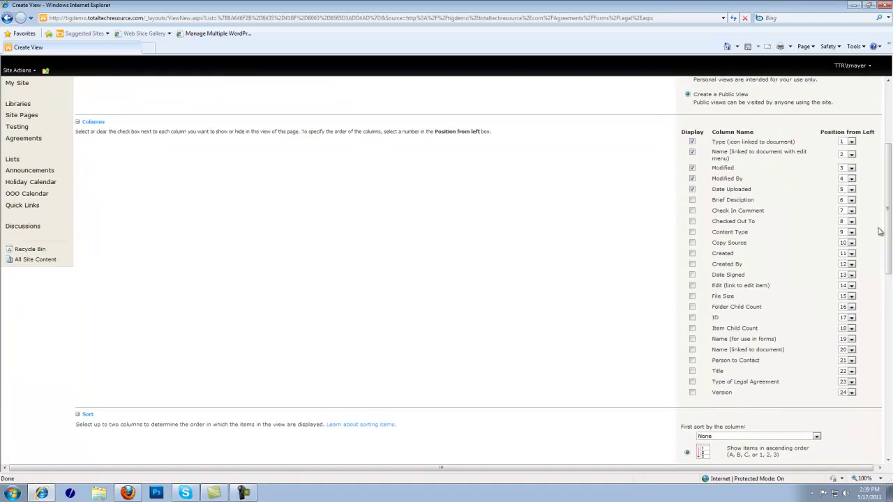
left_click(692, 169)
left_click(693, 361)
left_click(851, 360)
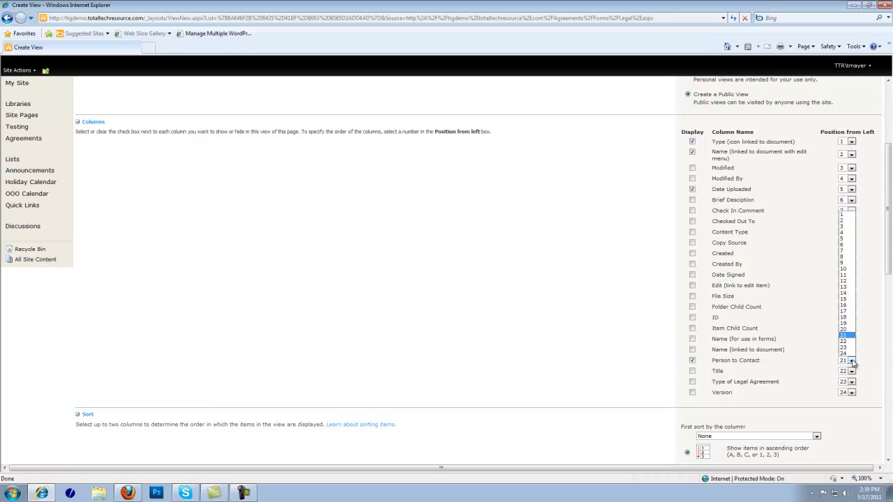
left_click(843, 227)
Filter the view to Content Type equal to Contract and save it as Contract.
scroll(865, 332, "down", 3)
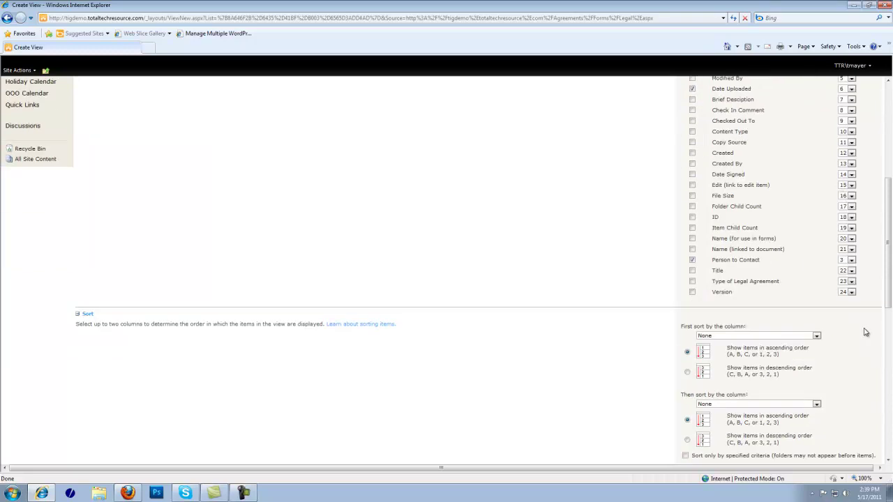
left_click(688, 378)
scroll(740, 370, "down", 1)
left_click(744, 371)
type("Contract")
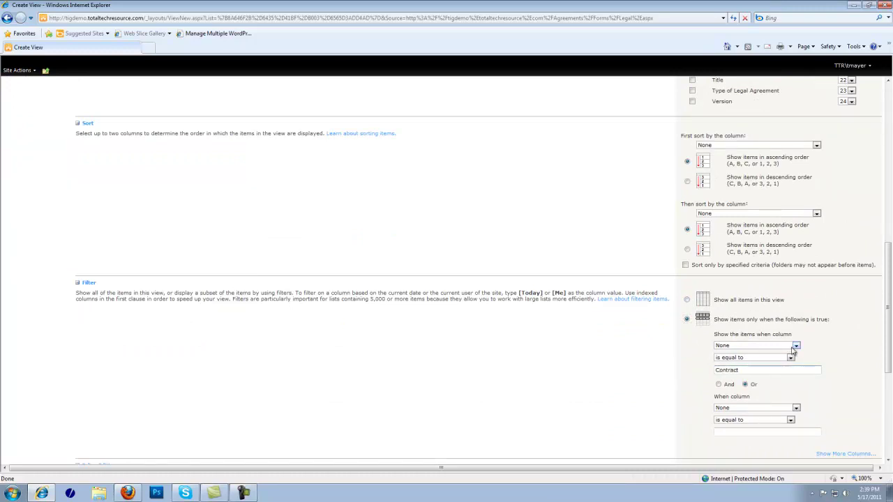
left_click(796, 346)
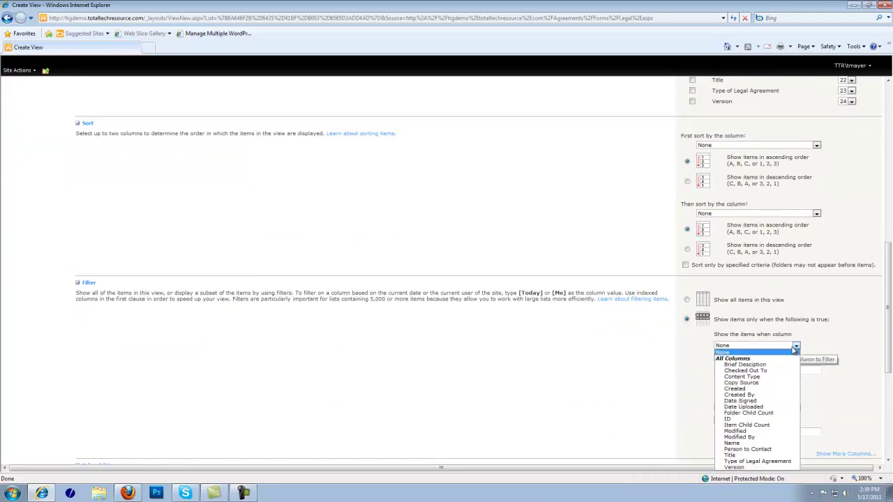
left_click(741, 377)
scroll(830, 349, "down", 3)
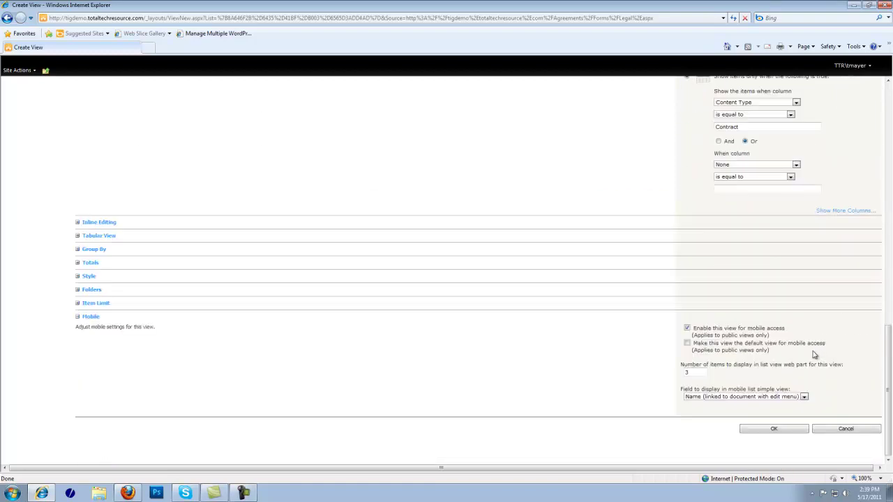
left_click(773, 430)
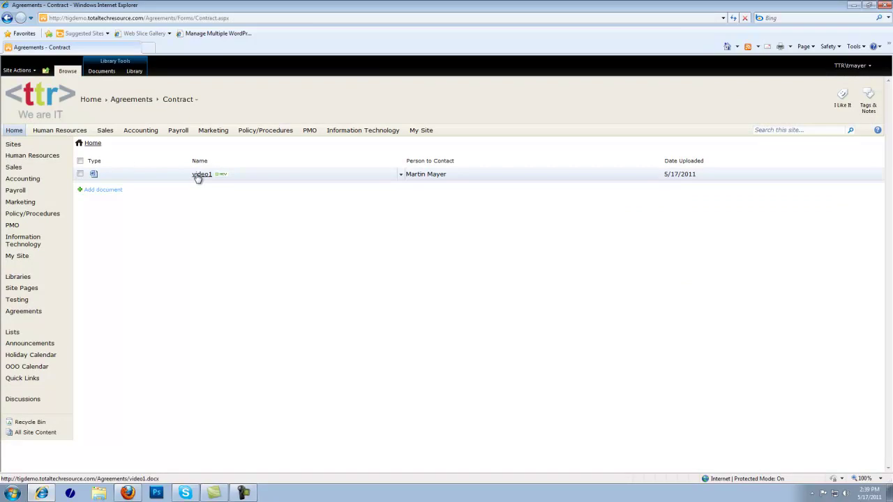
left_click(196, 101)
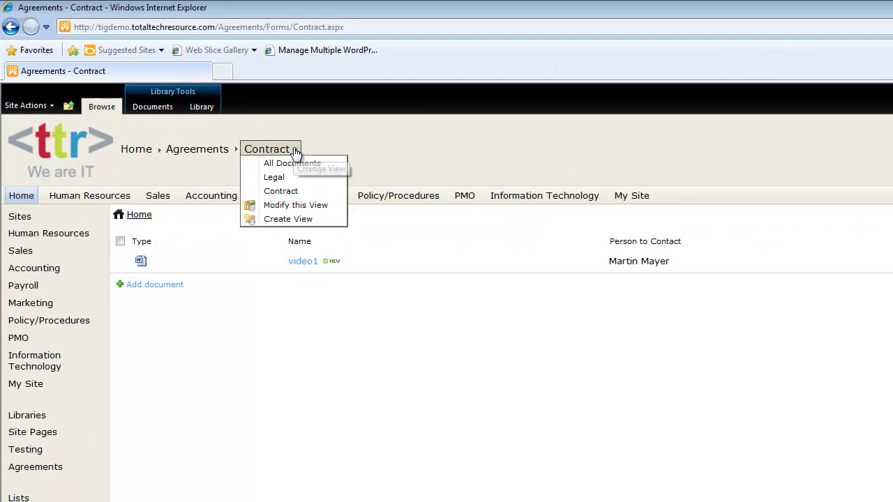
left_click(293, 165)
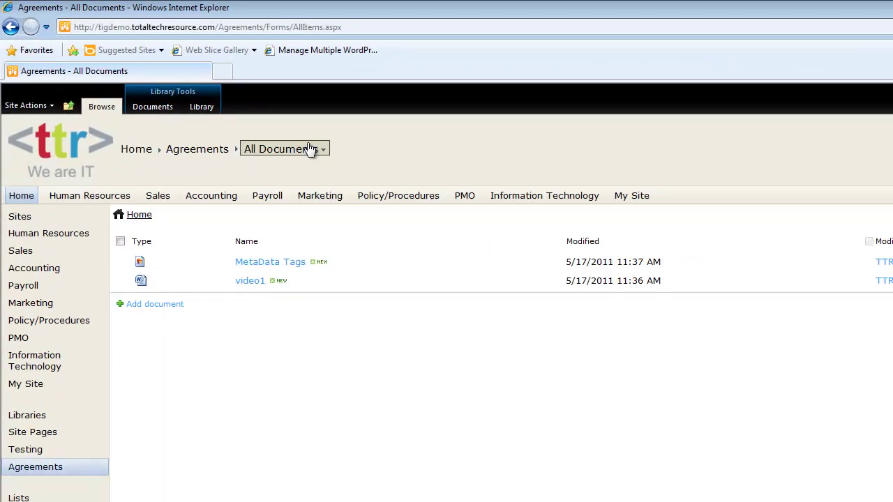
left_click(309, 149)
left_click(305, 178)
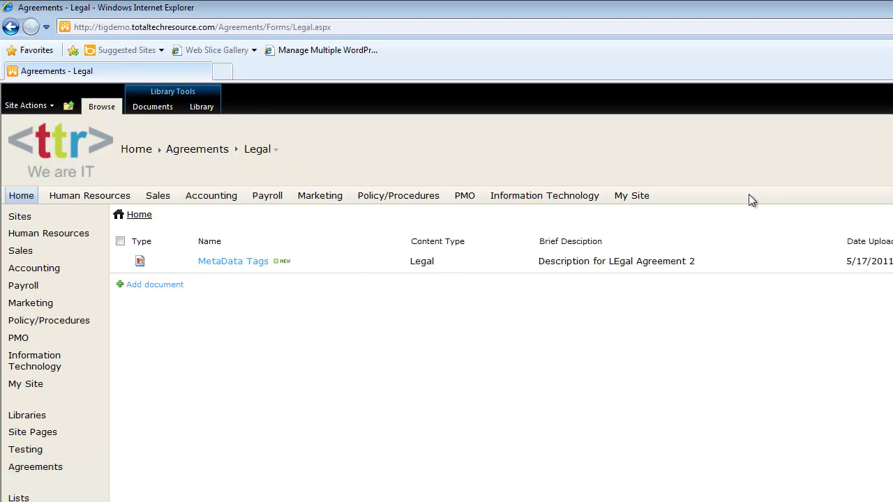
left_click(261, 154)
left_click(267, 196)
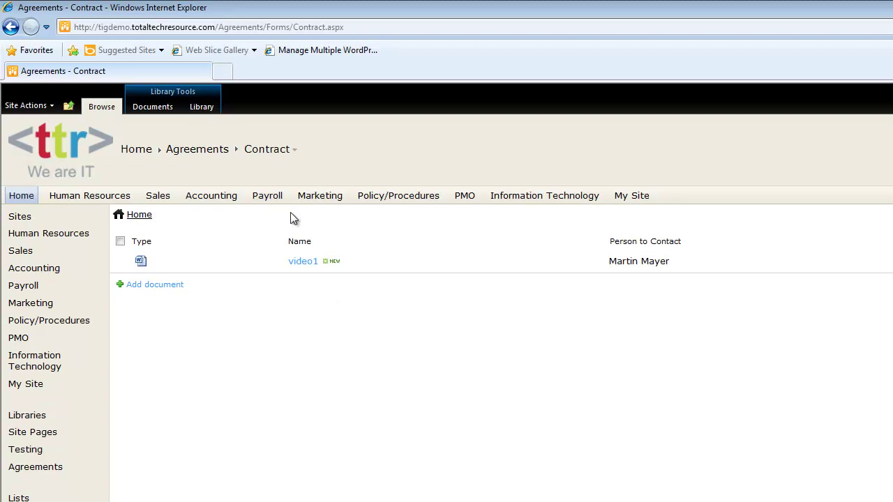